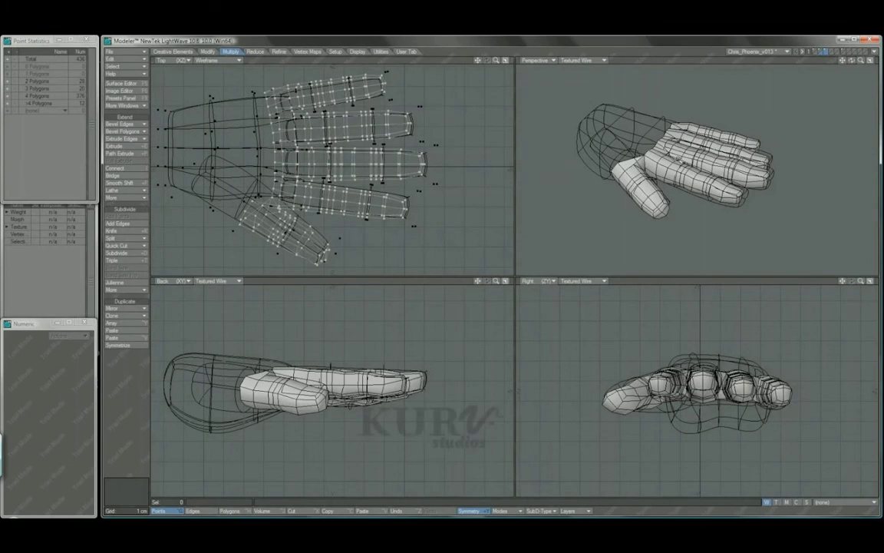
# - Examine the two polygons in the web between the thumb and the index finger
pyautogui.scroll(4, 733, 170)
pyautogui.keyDown('alt'); pyautogui.moveTo(733, 170); pyautogui.dragTo(718, 189); pyautogui.keyUp('alt')
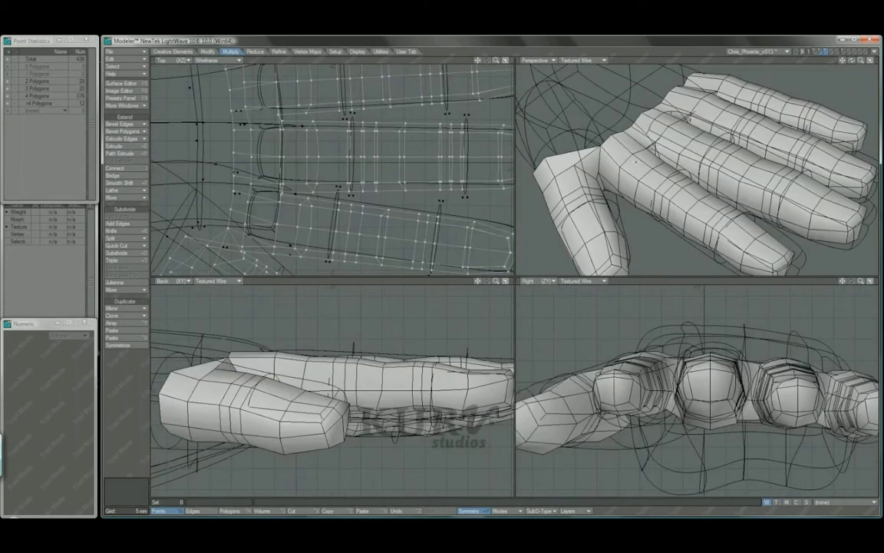
pyautogui.scroll(5, 574, 184)
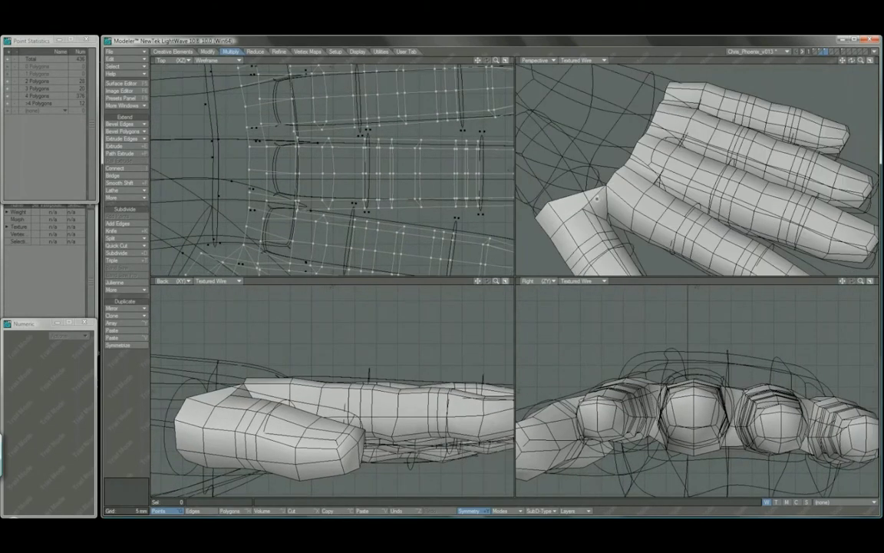
pyautogui.keyDown('alt'); pyautogui.moveTo(614, 192); pyautogui.dragTo(631, 203); pyautogui.keyUp('alt')
pyautogui.hotkey('ctrl', 'h')
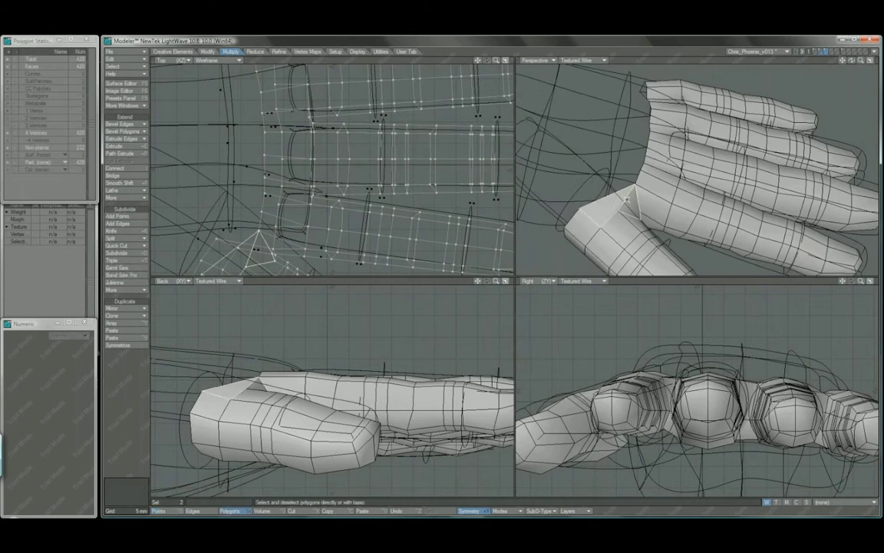
pyautogui.press('/')
pyautogui.press('space')
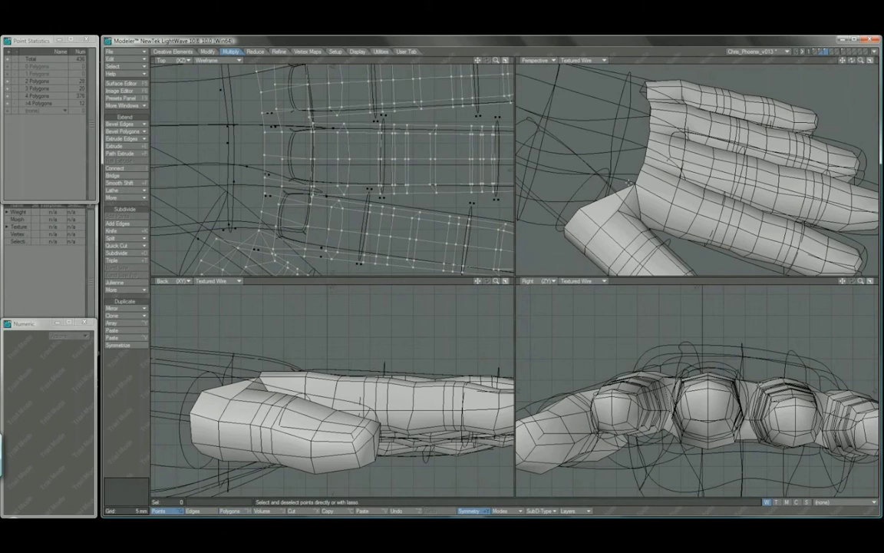
# - Select the open-edge points behind the four fingers and pull the little finger's outer corner about 2.05 mm in X with the Drag tool
pyautogui.moveTo(665, 121); pyautogui.dragTo(638, 130, button='right')
pyautogui.moveTo(649, 122)
pyautogui.keyDown('alt'); pyautogui.mouseDown()
pyautogui.moveTo(717, 158)
pyautogui.moveTo(677, 197)
pyautogui.moveTo(690, 201)
pyautogui.moveTo(655, 221)
pyautogui.mouseUp(); pyautogui.keyUp('alt')
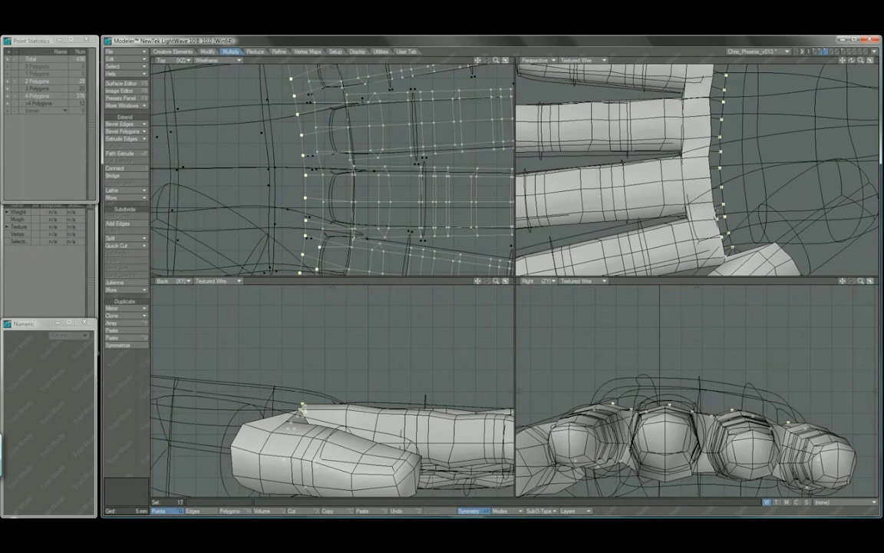
pyautogui.keyDown('alt'); pyautogui.keyDown('shift'); pyautogui.moveTo(718, 121); pyautogui.dragTo(704, 170); pyautogui.keyUp('shift'); pyautogui.keyUp('alt')
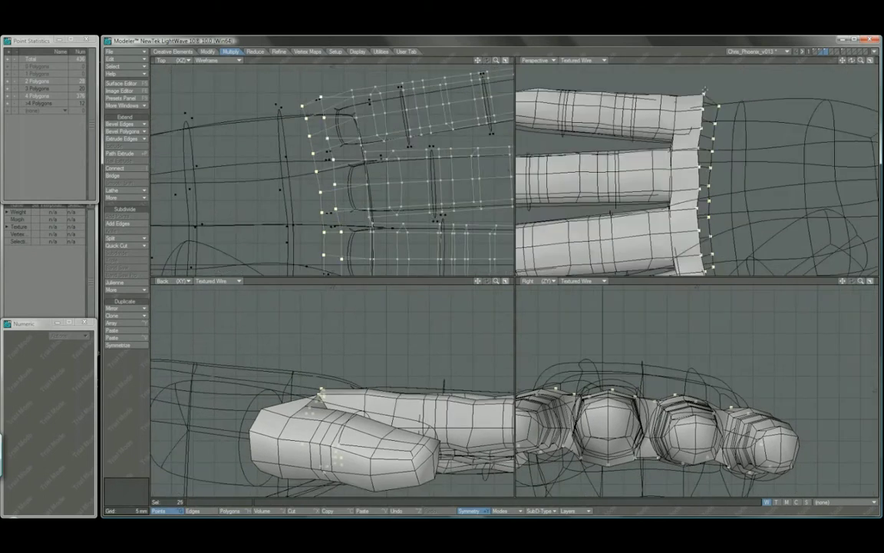
pyautogui.keyDown('alt'); pyautogui.moveTo(706, 97); pyautogui.dragTo(710, 232); pyautogui.keyUp('alt')
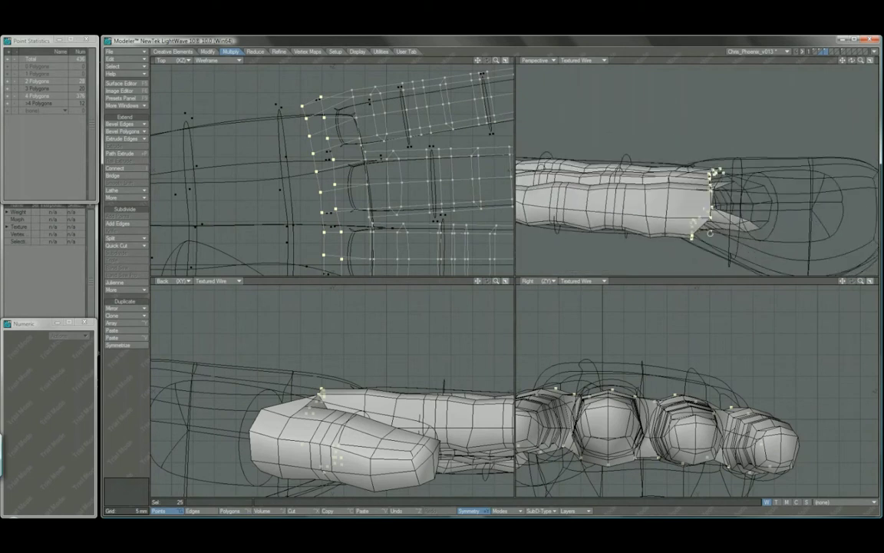
pyautogui.press('t')
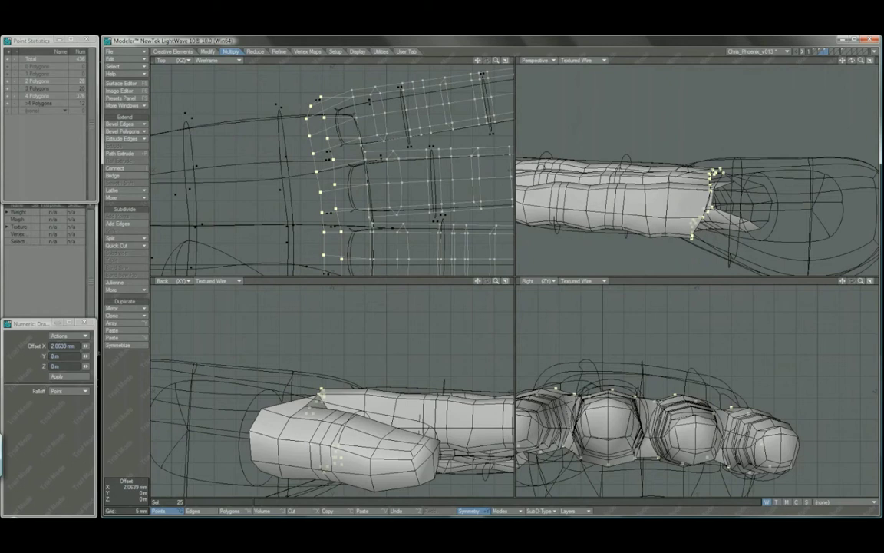
pyautogui.keyDown('alt'); pyautogui.moveTo(647, 149); pyautogui.dragTo(713, 173); pyautogui.keyUp('alt')
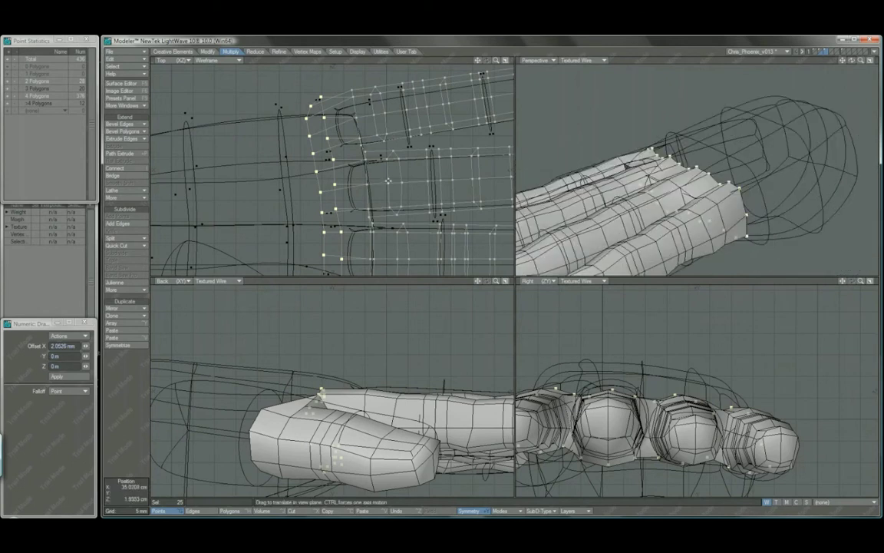
# - Extend the selected open edge of the four fingers back towards the wrist
pyautogui.hotkey('shift', 'a')
pyautogui.keyDown('alt'); pyautogui.moveTo(388, 181); pyautogui.dragTo(388, 170); pyautogui.keyUp('alt')
pyautogui.keyDown('alt'); pyautogui.moveTo(745, 134); pyautogui.dragTo(690, 144); pyautogui.keyUp('alt')
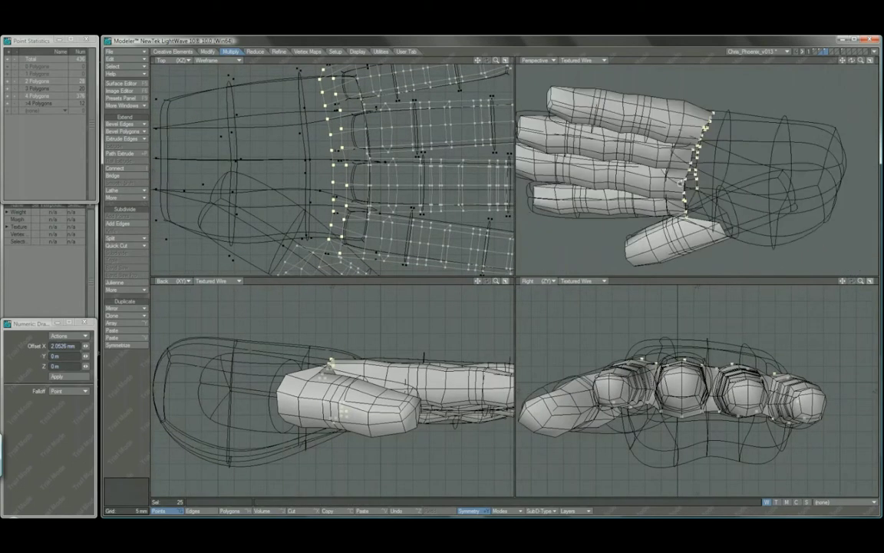
pyautogui.keyDown('alt'); pyautogui.moveTo(682, 184); pyautogui.dragTo(537, 194); pyautogui.keyUp('alt')
pyautogui.moveTo(365, 213); pyautogui.dragTo(333, 213)
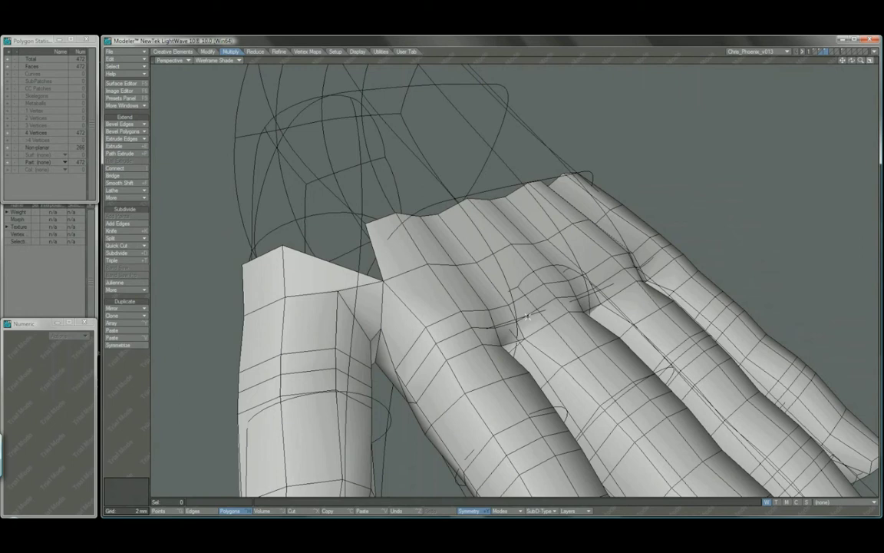
# - Fine-tune the points around the thumb and index finger bases with the Drag tool, previewing the mesh with subpatch smoothing
pyautogui.keyDown('alt'); pyautogui.moveTo(615, 336); pyautogui.dragTo(391, 290); pyautogui.keyUp('alt')
pyautogui.hotkey('ctrl', 't')
pyautogui.scroll(-3, 537, 301)
pyautogui.press('space')
pyautogui.press('Tab')
pyautogui.press('Tab')
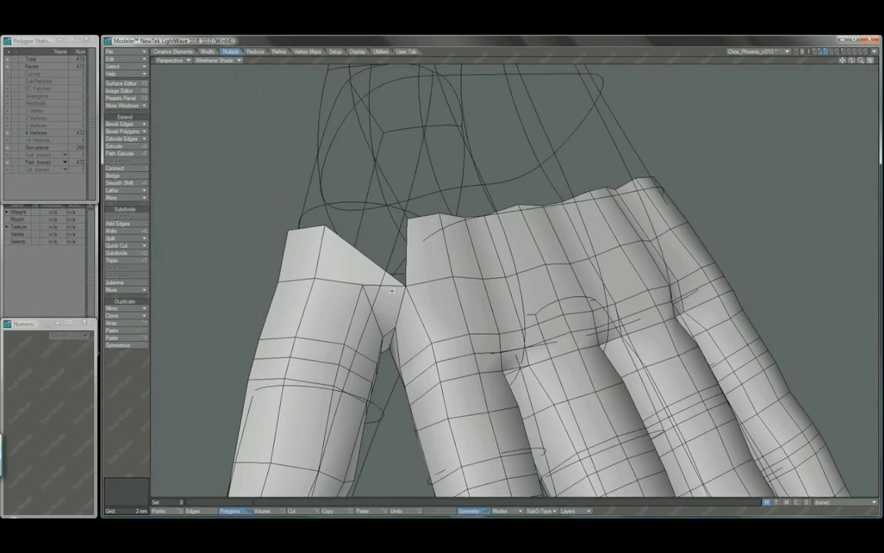
# - Check the point joining the thumb to the index finger's base and examine the whole hand
pyautogui.press('space')
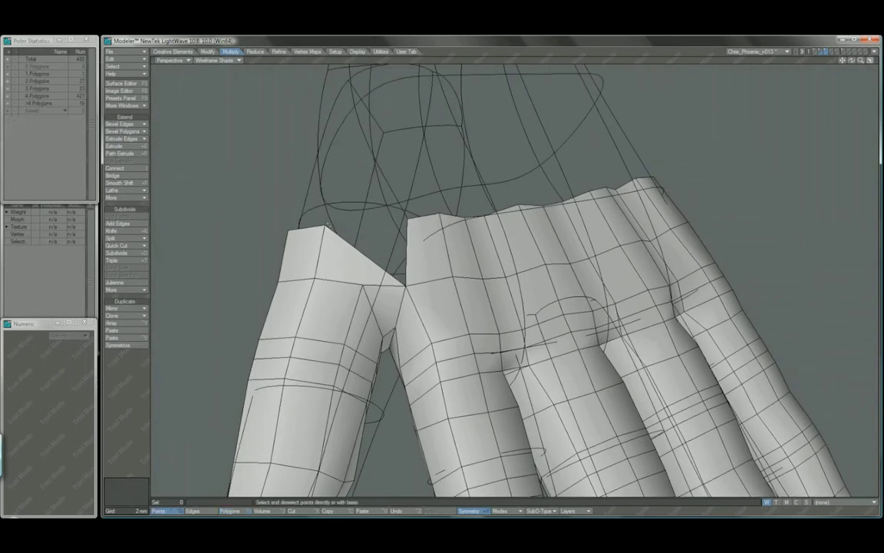
pyautogui.keyDown('alt'); pyautogui.moveTo(363, 233); pyautogui.dragTo(397, 256); pyautogui.keyUp('alt')
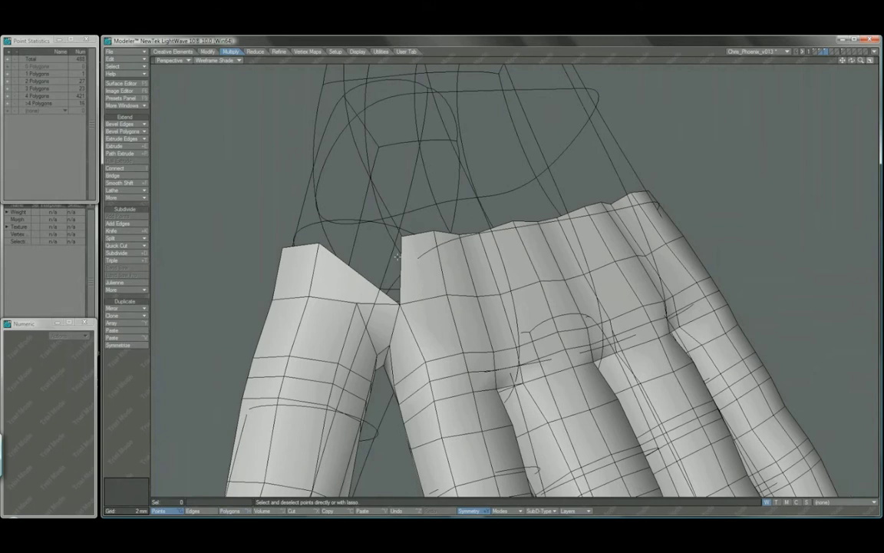
pyautogui.click(399, 303)
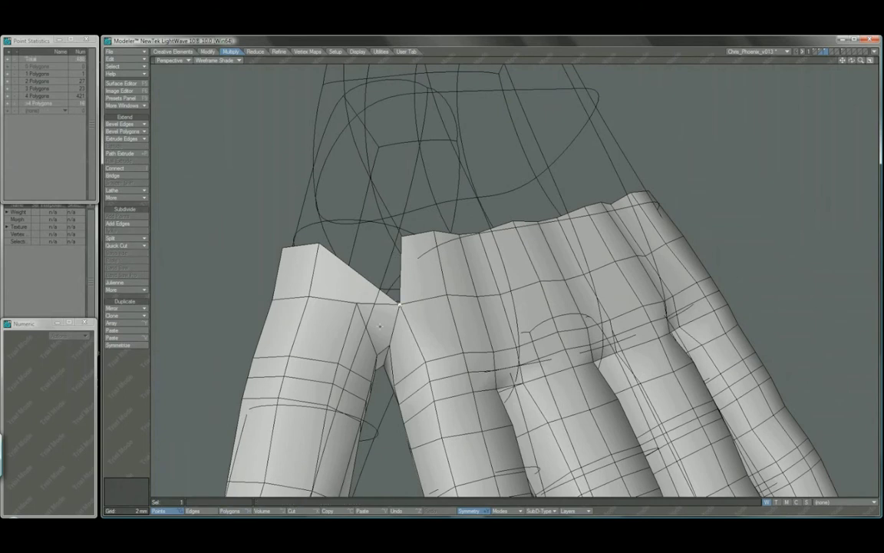
pyautogui.press('/')
pyautogui.scroll(-3, 519, 352)
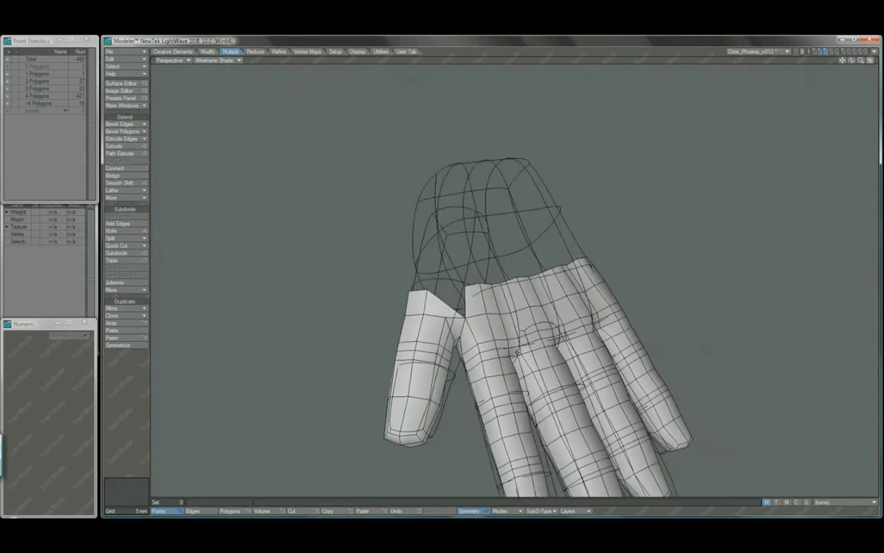
pyautogui.keyDown('alt'); pyautogui.moveTo(508, 347); pyautogui.dragTo(518, 312); pyautogui.keyUp('alt')
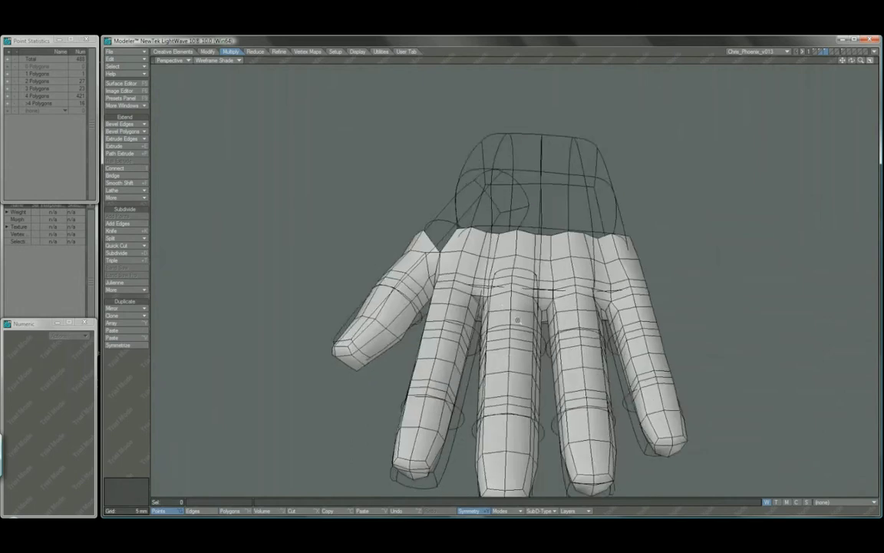
# - Reposition the points around the knuckles and the webs between the fingers with the Drag tool
pyautogui.scroll(3, 558, 321)
pyautogui.hotkey('ctrl', 'h')
pyautogui.keyDown('alt'); pyautogui.moveTo(578, 313); pyautogui.dragTo(535, 282); pyautogui.keyUp('alt')
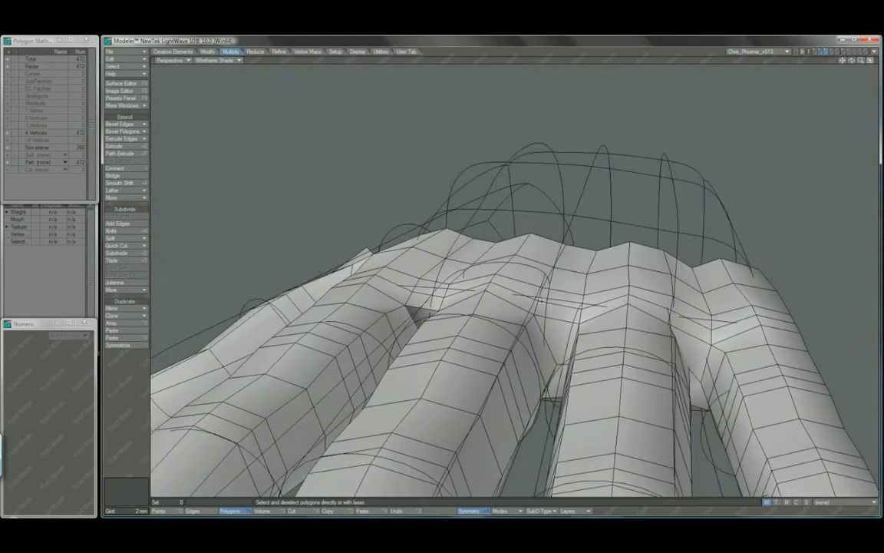
pyautogui.hotkey('ctrl', 't')
pyautogui.moveTo(433, 315); pyautogui.dragTo(430, 309)
pyautogui.moveTo(536, 317); pyautogui.dragTo(507, 325)
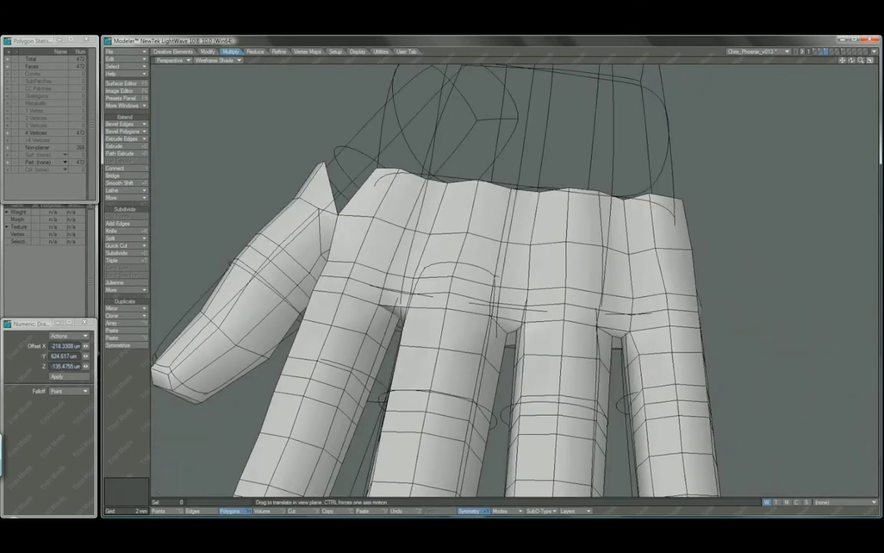
pyautogui.moveTo(603, 331); pyautogui.dragTo(459, 291)
pyautogui.scroll(1, 500, 295)
pyautogui.scroll(-3, 463, 310)
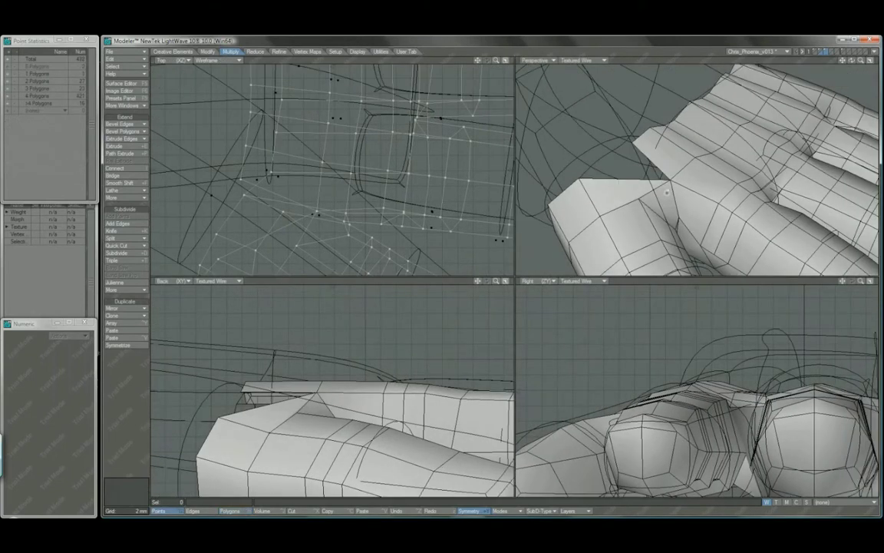
# - Create a triangle between the thumb's rear corner, the index finger's rear corner and the point where they meet
pyautogui.click(577, 178)
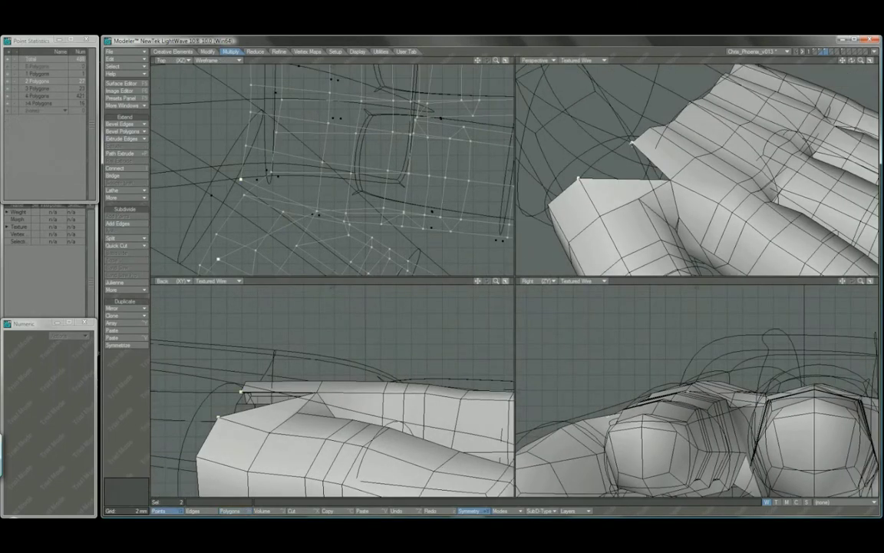
pyautogui.press('/')
pyautogui.click(670, 179)
pyautogui.press('p')
pyautogui.hotkey('ctrl', 'h')
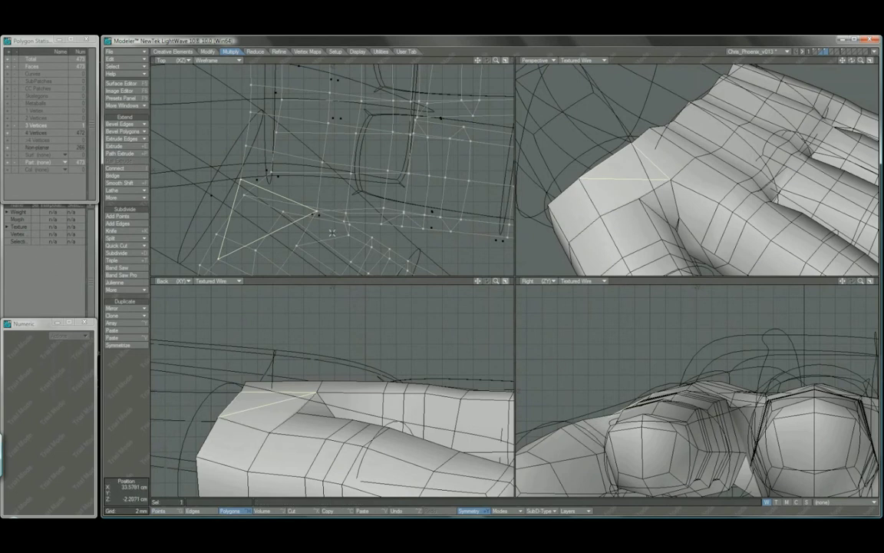
# - Cut the new triangle's open edge with the Knife tool on the Y axis to turn it into a quad
pyautogui.hotkey('shift', 'k')
pyautogui.moveTo(212, 217); pyautogui.dragTo(243, 220)
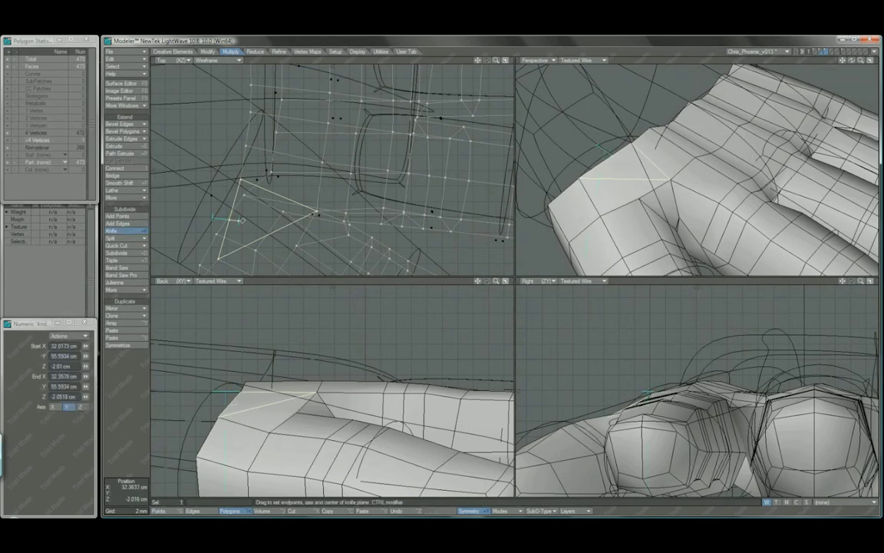
pyautogui.press('space')
pyautogui.press('space')
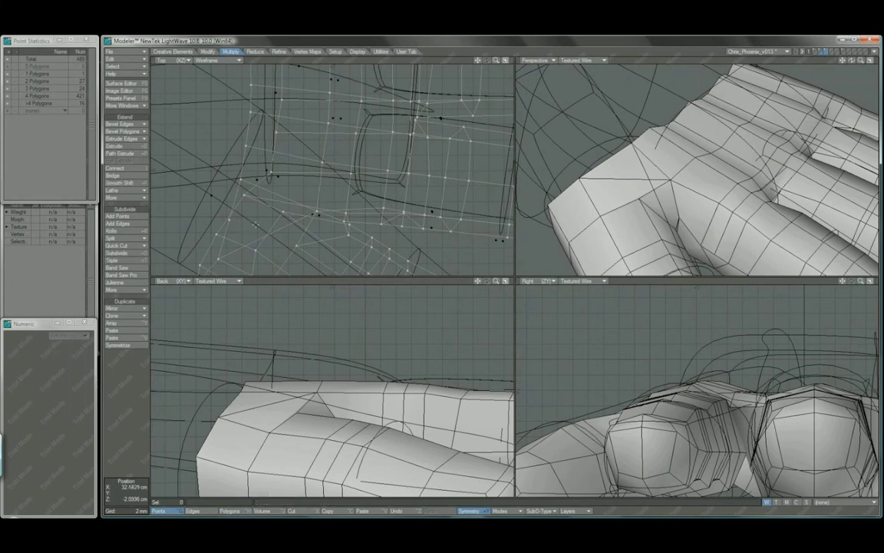
# - Spin the edge shared by the new quad and the adjacent thumb polygon, and clear the selection
pyautogui.press('space')
pyautogui.click(621, 185)
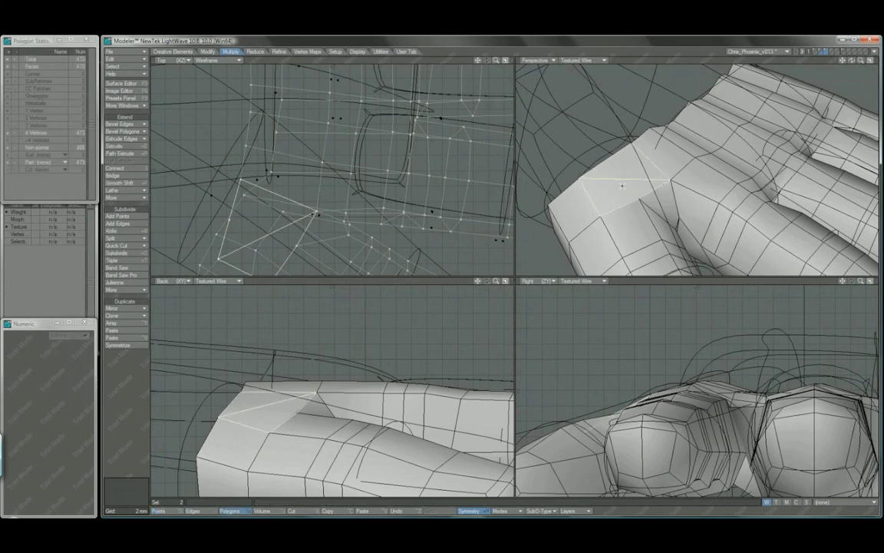
pyautogui.hotkey('ctrl', 'k')
pyautogui.hotkey('ctrl', 'k')
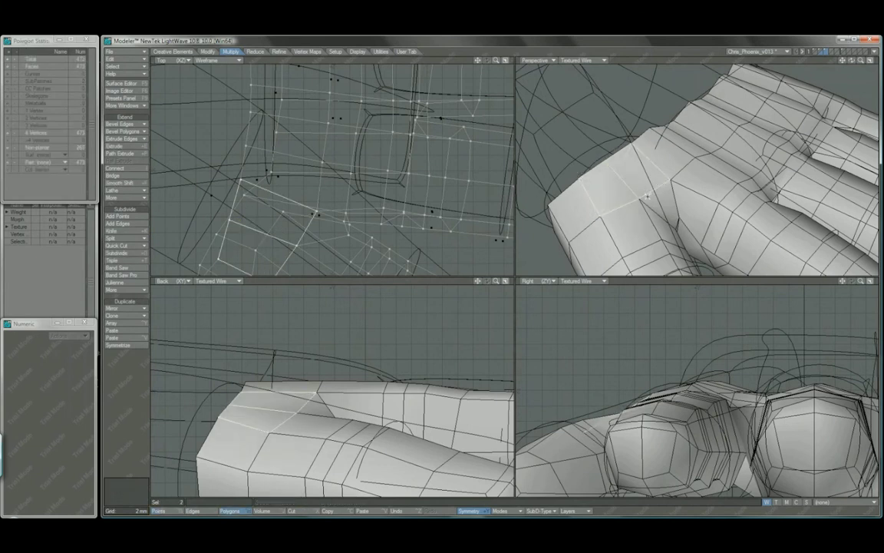
pyautogui.press('/')
# - Turn on subpatch smoothing and examine the whole hand in the full-size perspective view
pyautogui.keyDown('alt'); pyautogui.moveTo(647, 197); pyautogui.dragTo(695, 186); pyautogui.keyUp('alt')
pyautogui.press('Tab')
pyautogui.press('KP_0')
pyautogui.press('a')
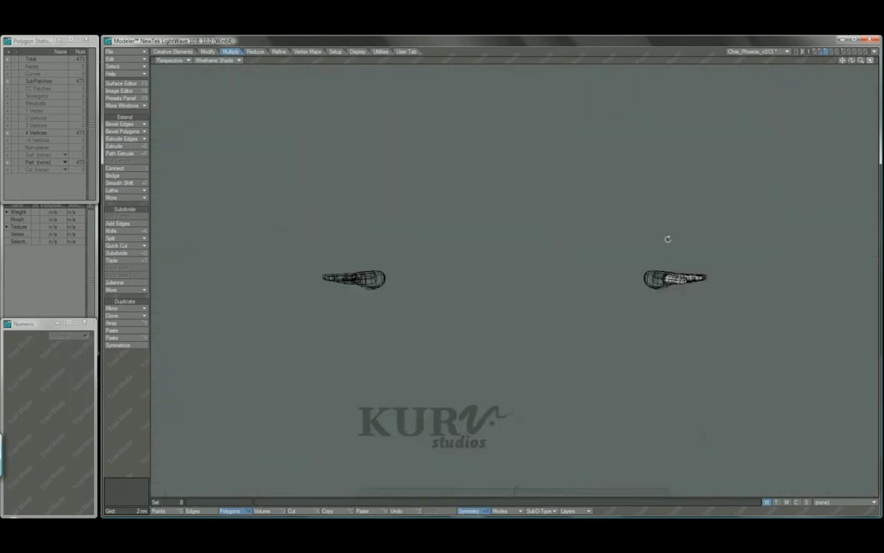
pyautogui.keyDown('alt'); pyautogui.moveTo(668, 238); pyautogui.dragTo(552, 303); pyautogui.keyUp('alt')
pyautogui.hotkey('shift', 'a')
pyautogui.keyDown('alt'); pyautogui.keyDown('shift'); pyautogui.moveTo(599, 223); pyautogui.dragTo(522, 266); pyautogui.keyUp('shift'); pyautogui.keyUp('alt')
pyautogui.moveTo(604, 253)
pyautogui.mouseDown()
pyautogui.moveTo(610, 379)
pyautogui.moveTo(570, 268)
pyautogui.moveTo(530, 275)
pyautogui.moveTo(529, 299)
pyautogui.mouseUp()
pyautogui.hotkey('shift', 'a')
pyautogui.press('t')
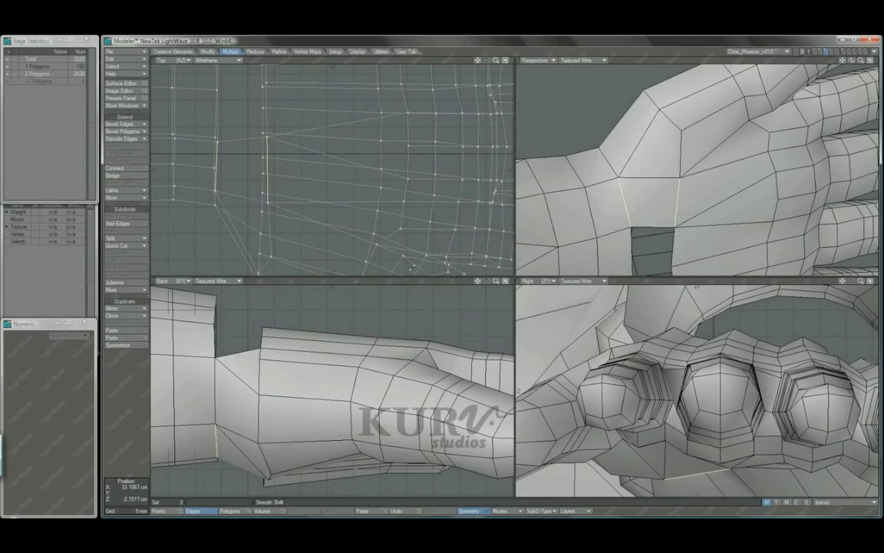
# - Examine the partly bridged wrist gap with subpatch smoothing on, and return to the polygon cage
pyautogui.hotkey('ctrl', 'g')
pyautogui.scroll(-1, 712, 168)
pyautogui.keyDown('alt'); pyautogui.moveTo(713, 168); pyautogui.dragTo(712, 199); pyautogui.keyUp('alt')
pyautogui.scroll(-3, 726, 207)
pyautogui.press('Tab')
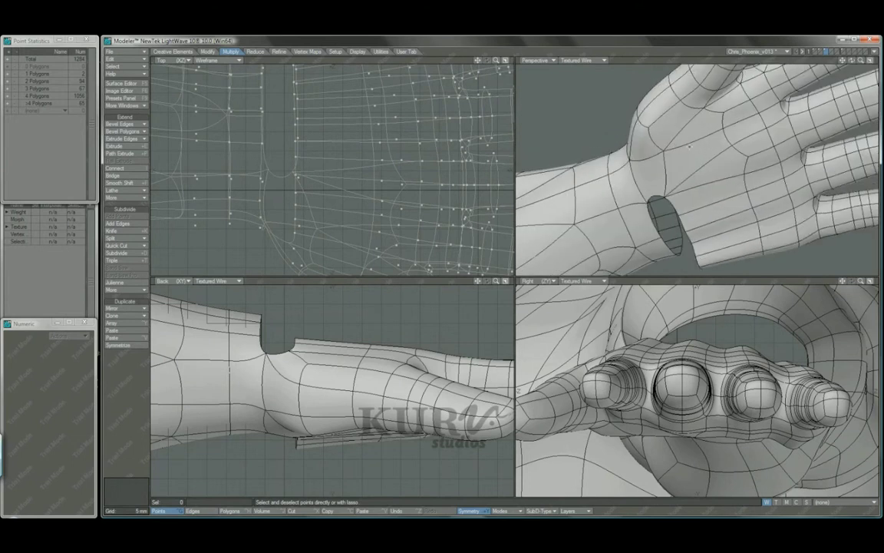
pyautogui.hotkey('ctrl', 'h')
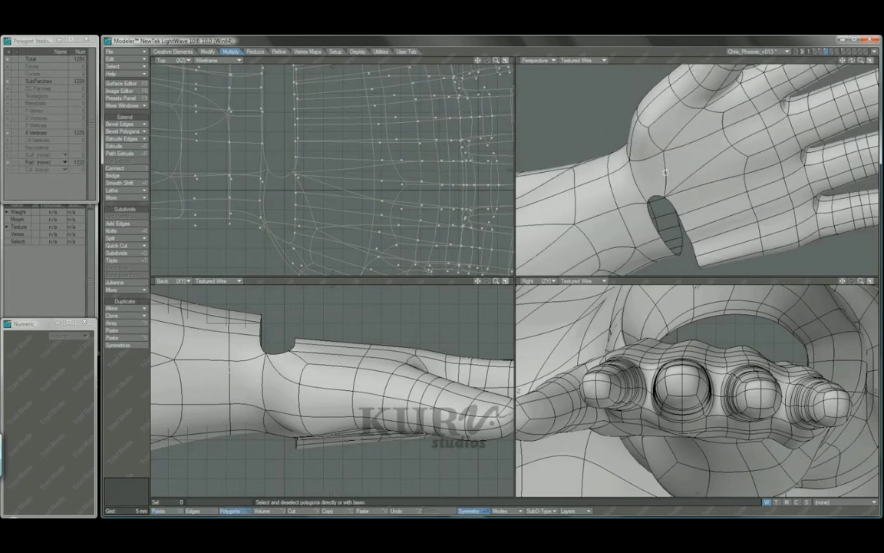
pyautogui.hotkey('ctrl', 'g')
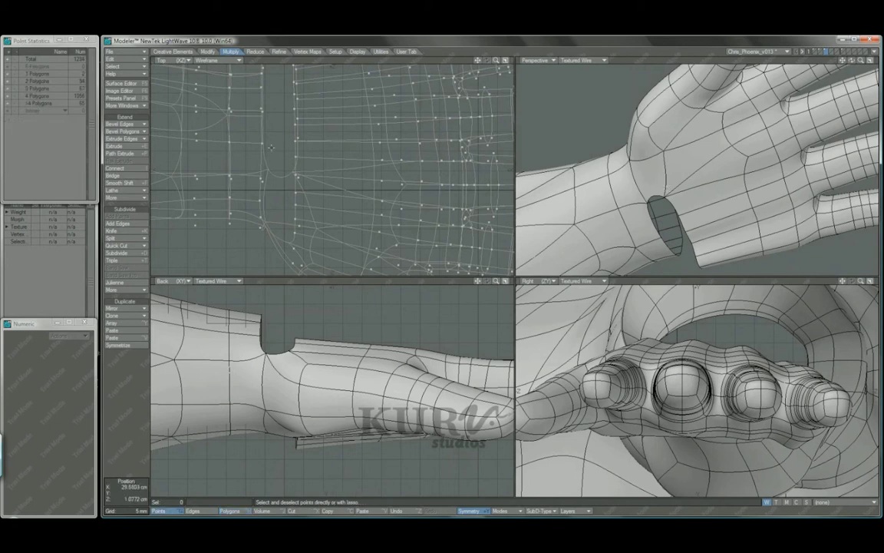
pyautogui.keyDown('alt'); pyautogui.moveTo(735, 153); pyautogui.dragTo(683, 202); pyautogui.keyUp('alt')
pyautogui.press('Tab')
# - Shift the thumb-side corner of the forearm's wrist edge about -0.27 mm in X and -1.73 mm in Z using Magnet with radial falloff
pyautogui.keyDown('alt'); pyautogui.keyDown('shift'); pyautogui.moveTo(684, 201); pyautogui.dragTo(665, 201); pyautogui.keyUp('shift'); pyautogui.keyUp('alt')
pyautogui.keyDown('alt'); pyautogui.moveTo(352, 198); pyautogui.dragTo(348, 102); pyautogui.keyUp('alt')
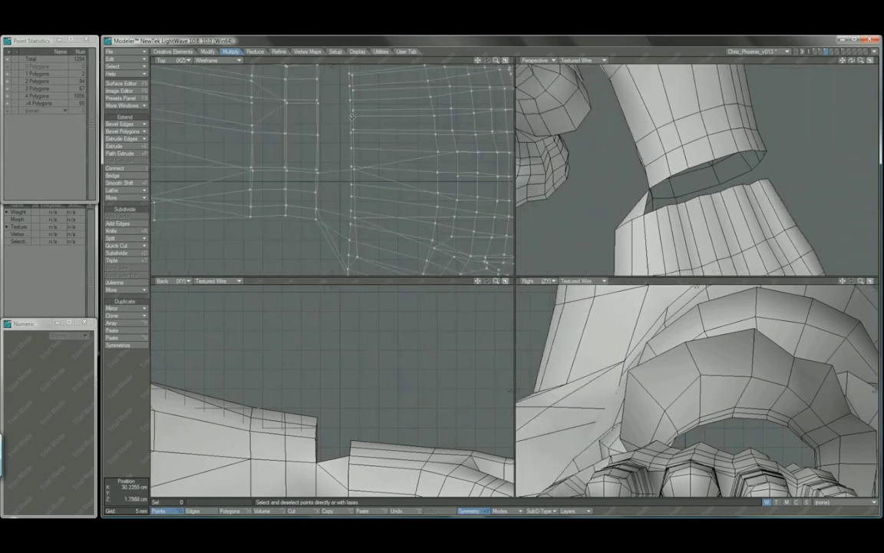
pyautogui.scroll(-2, 375, 187)
pyautogui.keyDown('alt'); pyautogui.moveTo(674, 201); pyautogui.dragTo(691, 222); pyautogui.keyUp('alt')
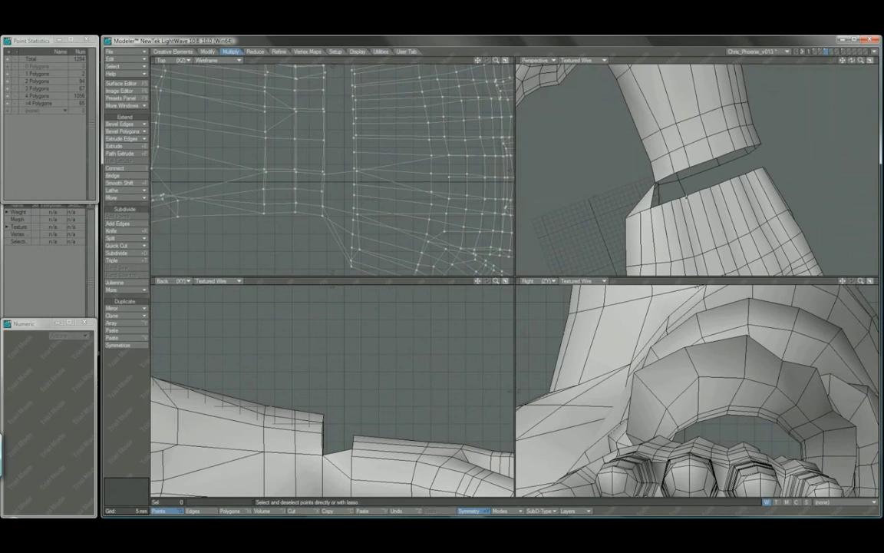
pyautogui.hotkey('shift', ';')
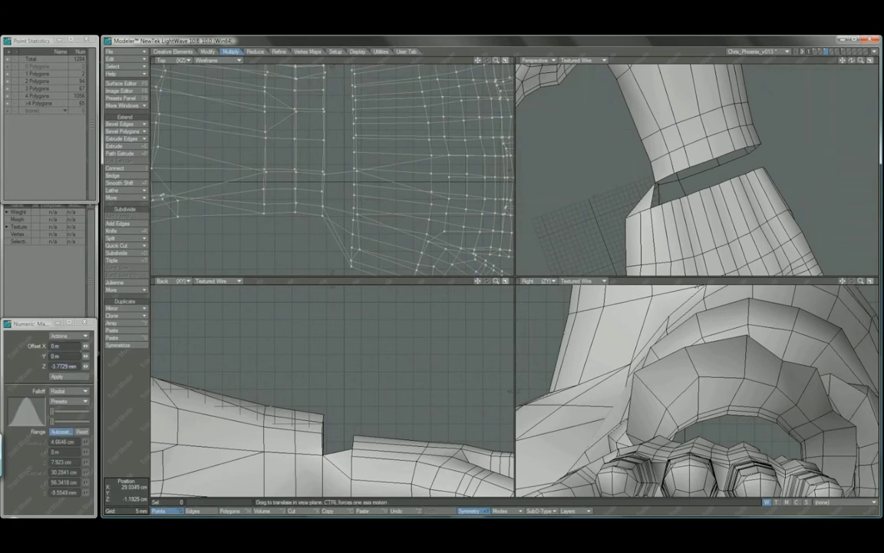
pyautogui.moveTo(311, 222); pyautogui.dragTo(386, 131, button='right')
pyautogui.keyDown('ctrl'); pyautogui.moveTo(386, 131); pyautogui.dragTo(386, 139); pyautogui.keyUp('ctrl')
pyautogui.moveTo(311, 224); pyautogui.dragTo(327, 234)
pyautogui.hotkey('shift', ';')
pyautogui.hotkey('shift', ';')
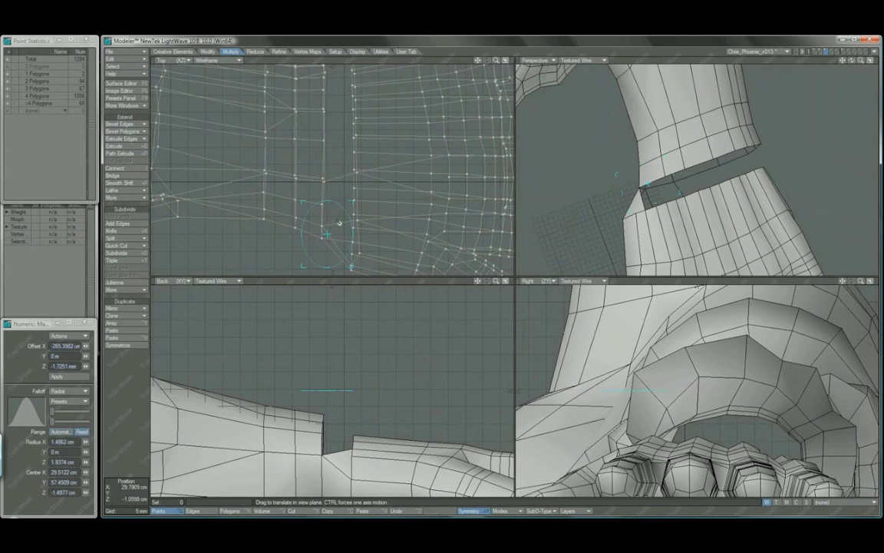
# - Turn on subpatch smoothing and select only the upper polygons of the forearm's wrist ring
pyautogui.press('Tab')
pyautogui.scroll(-1, 348, 208)
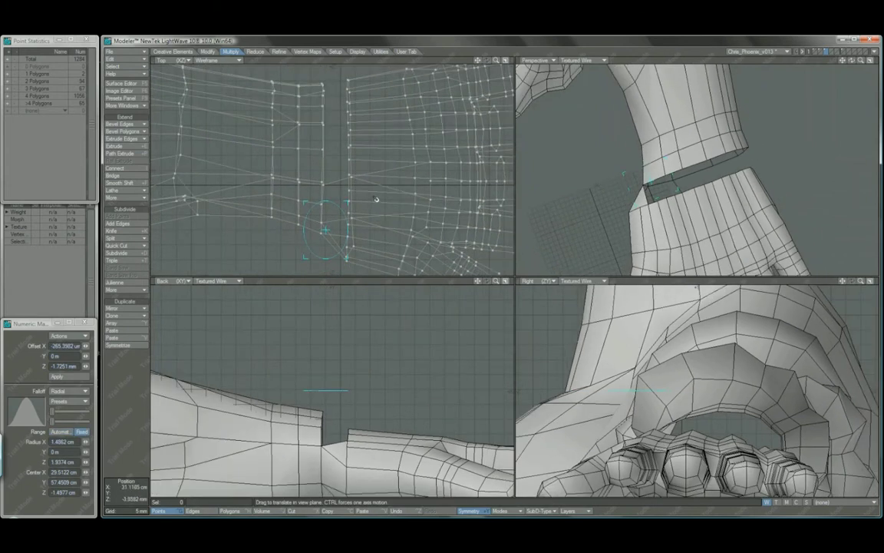
pyautogui.press('space')
pyautogui.press('space')
pyautogui.press('space')
pyautogui.keyDown('alt'); pyautogui.moveTo(689, 184); pyautogui.dragTo(693, 160); pyautogui.keyUp('alt')
pyautogui.moveTo(315, 93); pyautogui.dragTo(305, 188)
pyautogui.keyDown('alt'); pyautogui.moveTo(297, 489); pyautogui.dragTo(292, 416); pyautogui.keyUp('alt')
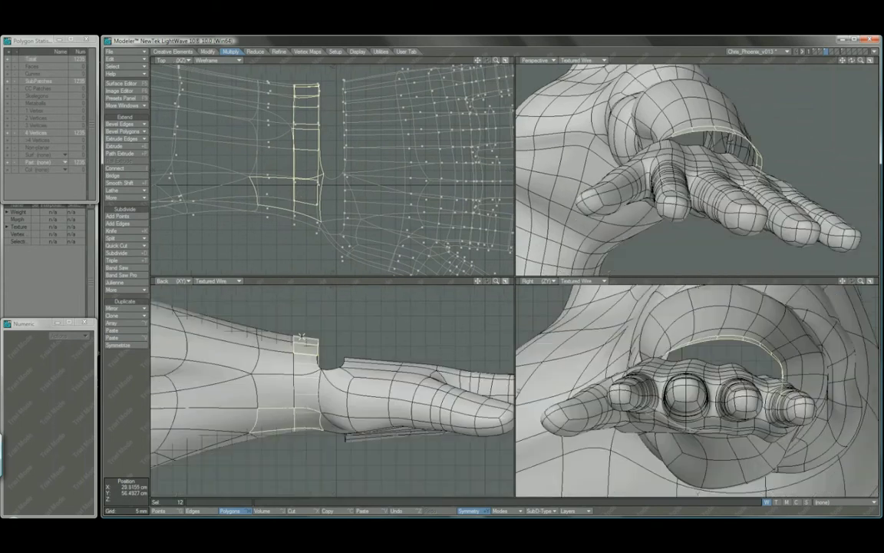
pyautogui.click(292, 415)
pyautogui.click(287, 430)
pyautogui.press('KP_1')
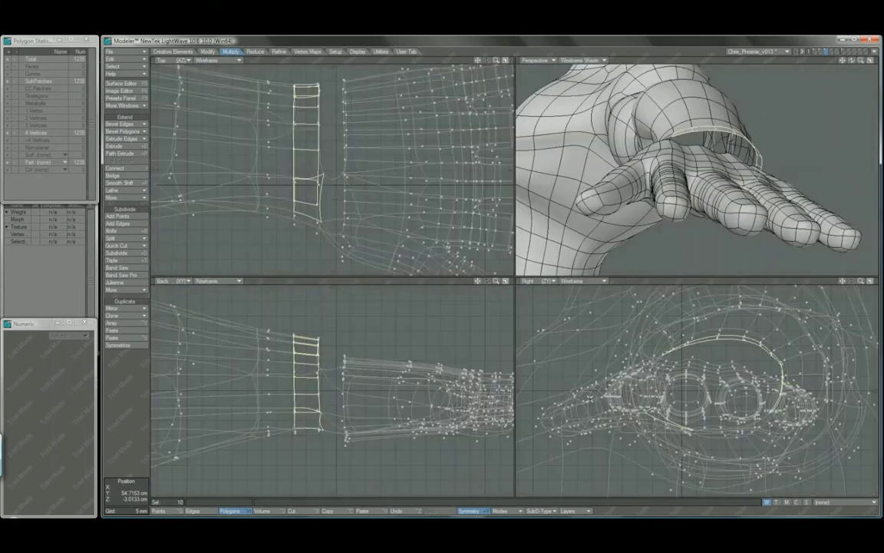
pyautogui.moveTo(326, 426); pyautogui.dragTo(307, 419)
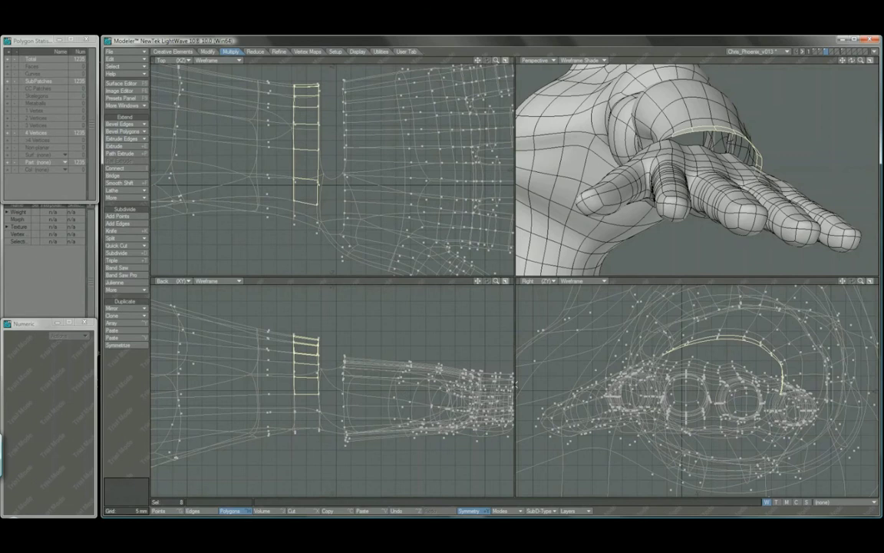
# - Shift the selected upper wrist ring about -2.47 mm in Y and -0.93 mm in Z using Magnet with radial falloff
pyautogui.press('t')
pyautogui.moveTo(836, 399); pyautogui.dragTo(844, 402, button='right')
pyautogui.moveTo(772, 337); pyautogui.dragTo(770, 345)
pyautogui.press('space')
pyautogui.hotkey('shift', ';')
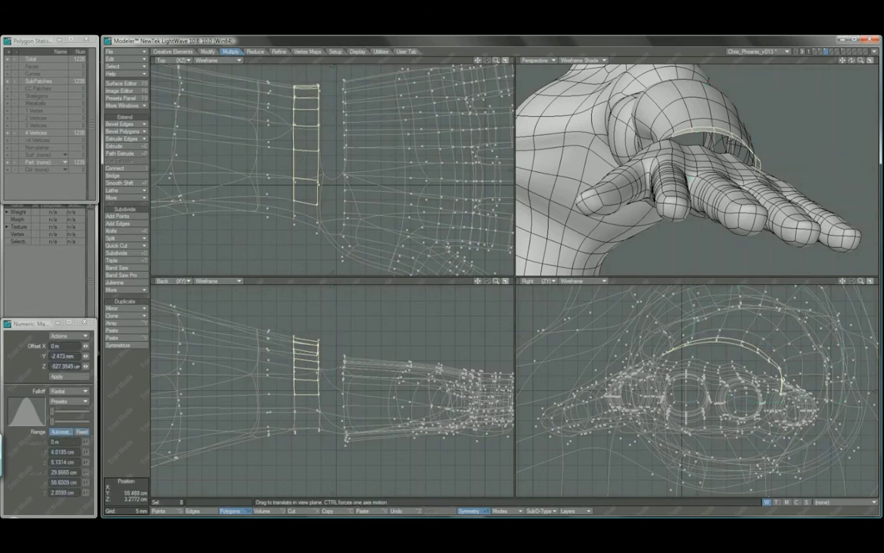
# - Pull the little-finger side of the upper wrist ring about -0.62 mm in Y and -0.93 mm in Z with Magnet, and clear the selection
pyautogui.moveTo(785, 373); pyautogui.dragTo(810, 397, button='right')
pyautogui.moveTo(784, 373); pyautogui.dragTo(782, 375)
pyautogui.press('space')
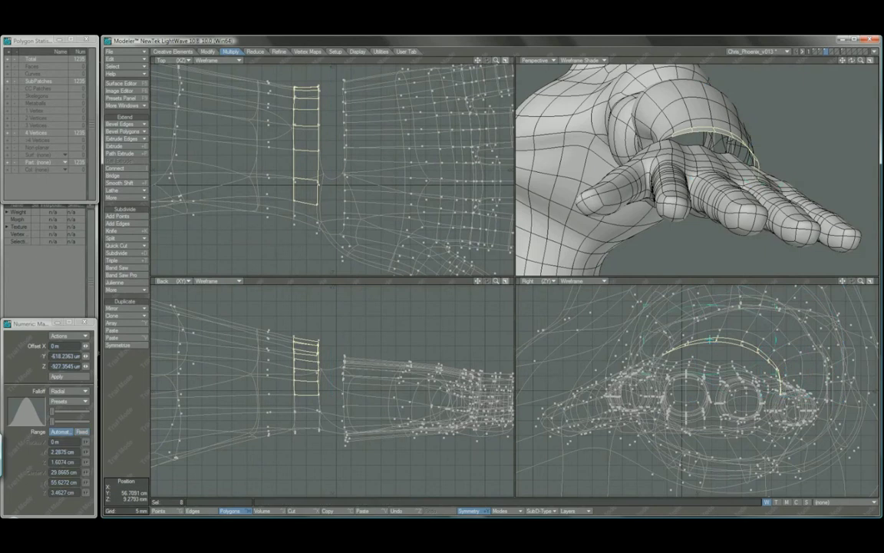
pyautogui.press('space')
pyautogui.press('/')
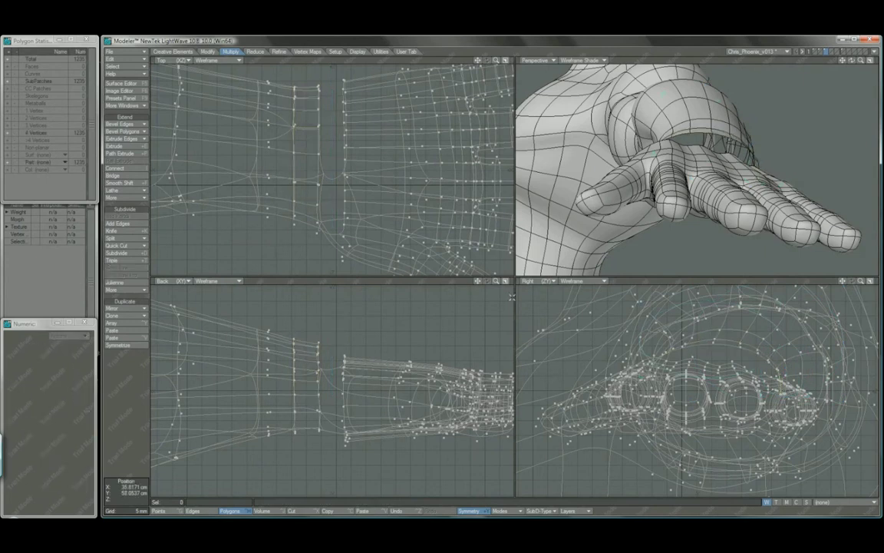
# - Return to the polygon cage and nudge individual points along the back of the hand's wrist edge with the Drag tool
pyautogui.keyDown('alt'); pyautogui.moveTo(724, 141); pyautogui.dragTo(720, 142); pyautogui.keyUp('alt')
pyautogui.press('Tab')
pyautogui.press('g')
pyautogui.press('.')
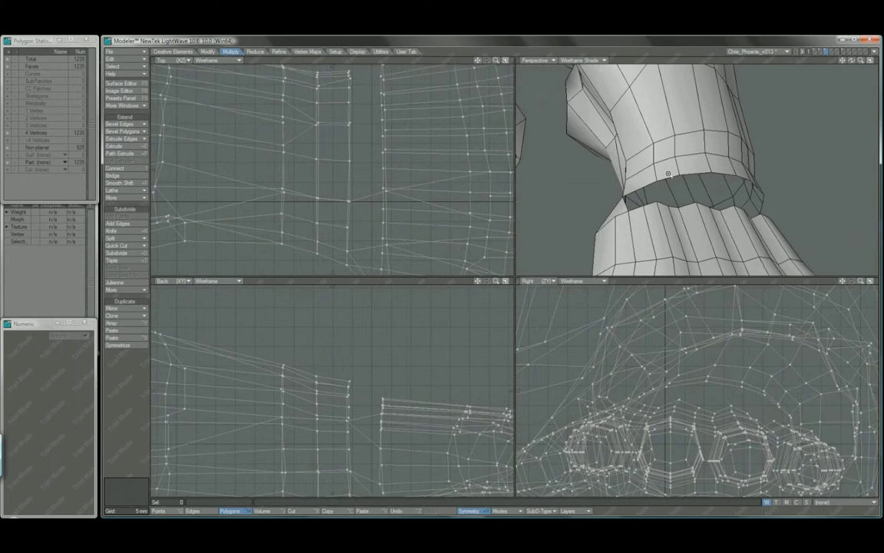
pyautogui.keyDown('alt'); pyautogui.moveTo(667, 174); pyautogui.dragTo(702, 182); pyautogui.keyUp('alt')
pyautogui.press('t')
pyautogui.press('space')
pyautogui.press('space')
pyautogui.moveTo(702, 182)
pyautogui.keyDown('alt'); pyautogui.mouseDown()
pyautogui.moveTo(710, 145)
pyautogui.moveTo(694, 177)
pyautogui.mouseUp(); pyautogui.keyUp('alt')
pyautogui.hotkey('ctrl', 't')
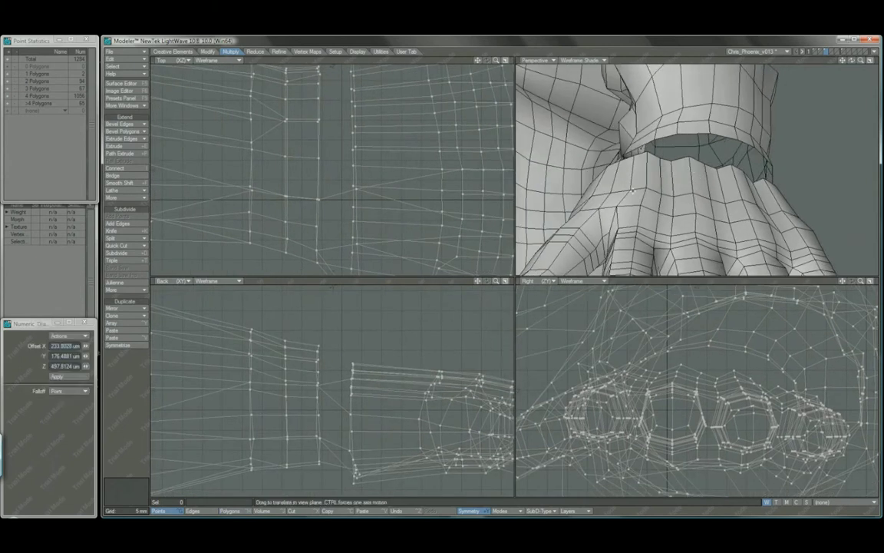
pyautogui.moveTo(631, 190); pyautogui.dragTo(695, 193)
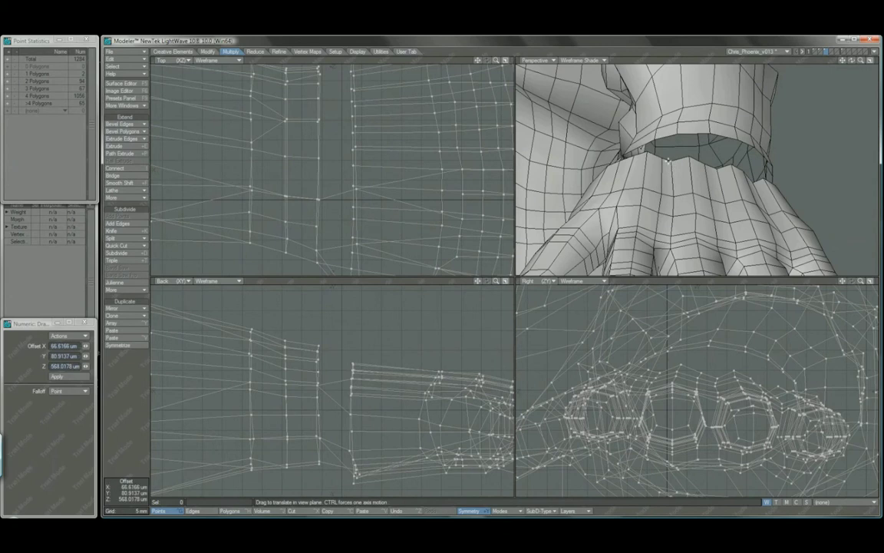
pyautogui.moveTo(599, 145); pyautogui.dragTo(604, 146)
pyautogui.moveTo(672, 159)
pyautogui.mouseDown()
pyautogui.moveTo(645, 159)
pyautogui.moveTo(664, 160)
pyautogui.mouseUp()
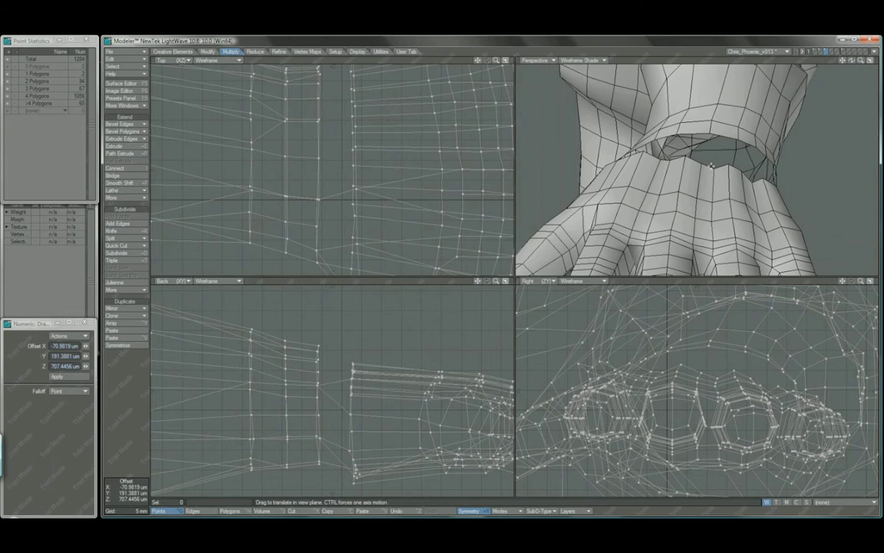
# - Scale the three thumb-side points on the back of the hand's wrist edge to 34% and merge them into one point
pyautogui.keyDown('alt'); pyautogui.moveTo(716, 164); pyautogui.dragTo(643, 163); pyautogui.keyUp('alt')
pyautogui.click(627, 162)
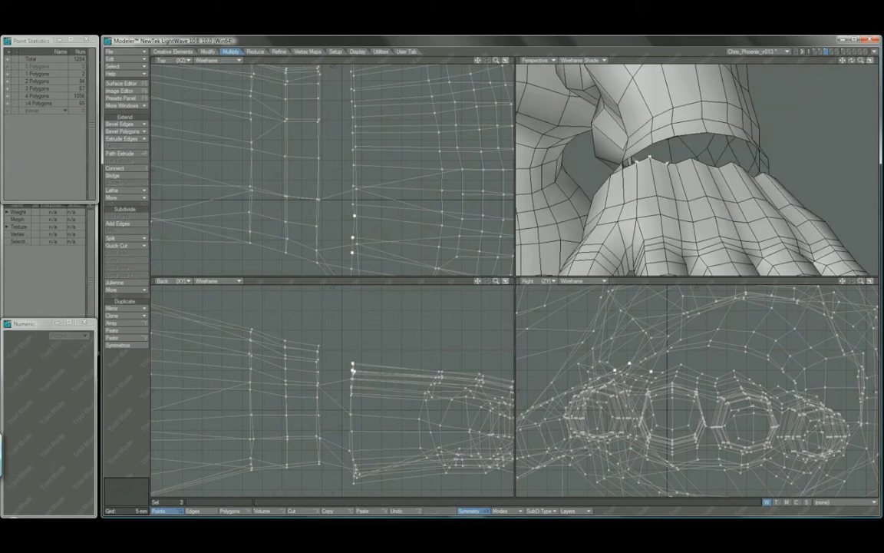
pyautogui.keyDown('alt'); pyautogui.moveTo(628, 126); pyautogui.dragTo(631, 148); pyautogui.keyUp('alt')
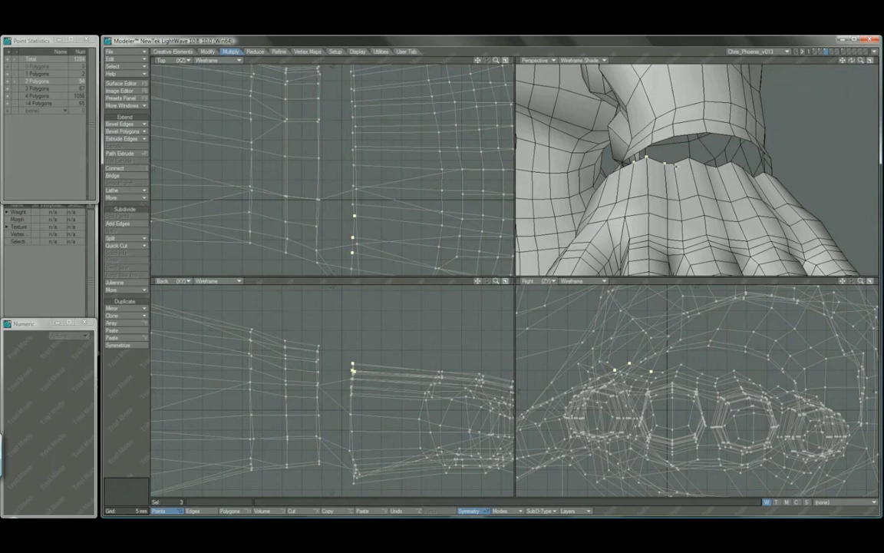
pyautogui.hotkey('ctrl', 'h')
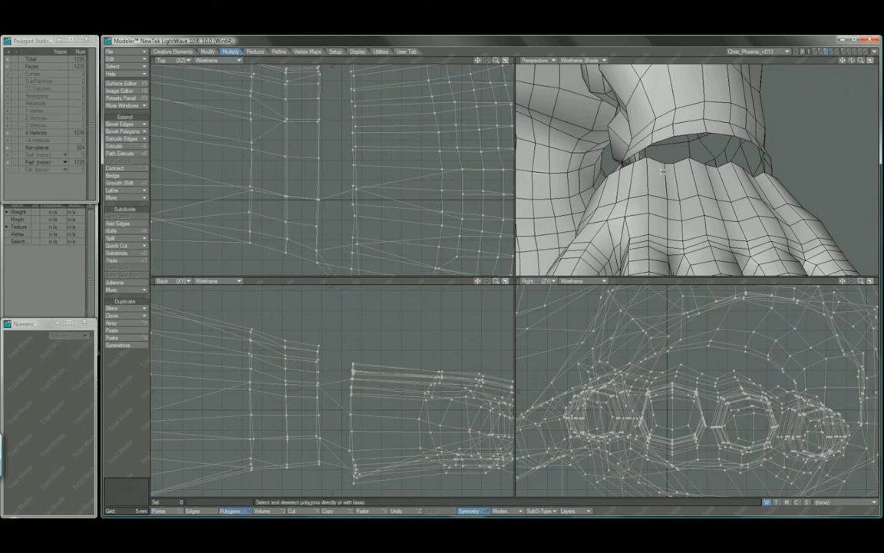
pyautogui.hotkey('ctrl', 'g')
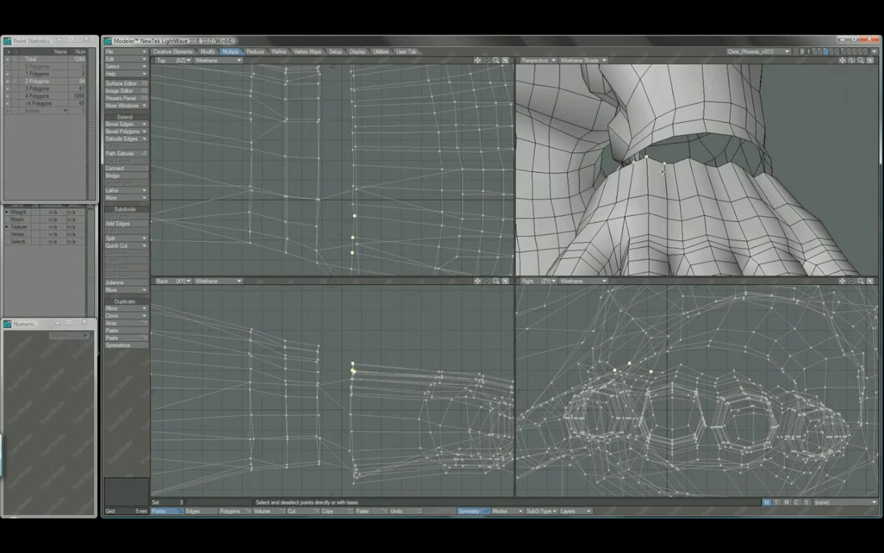
pyautogui.hotkey('shift', 'h')
pyautogui.moveTo(671, 172); pyautogui.dragTo(664, 172)
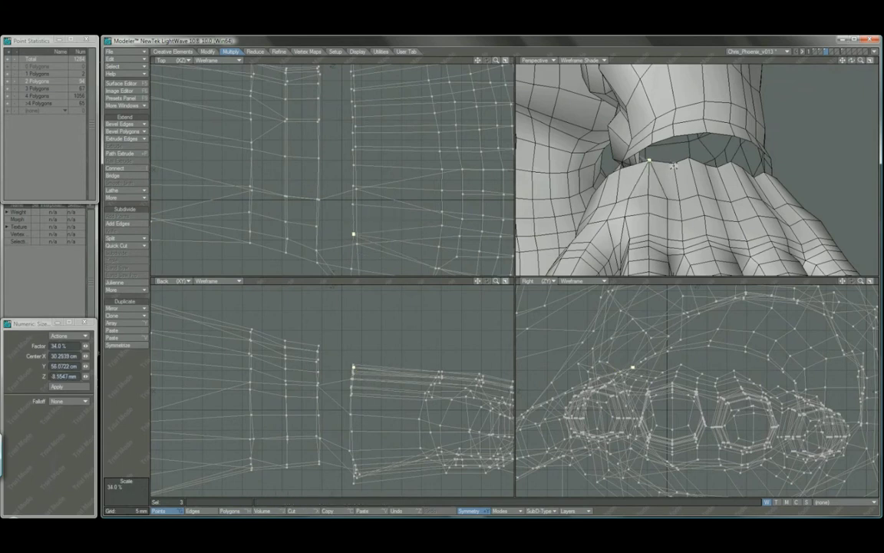
pyautogui.press('m')
pyautogui.press('Return')
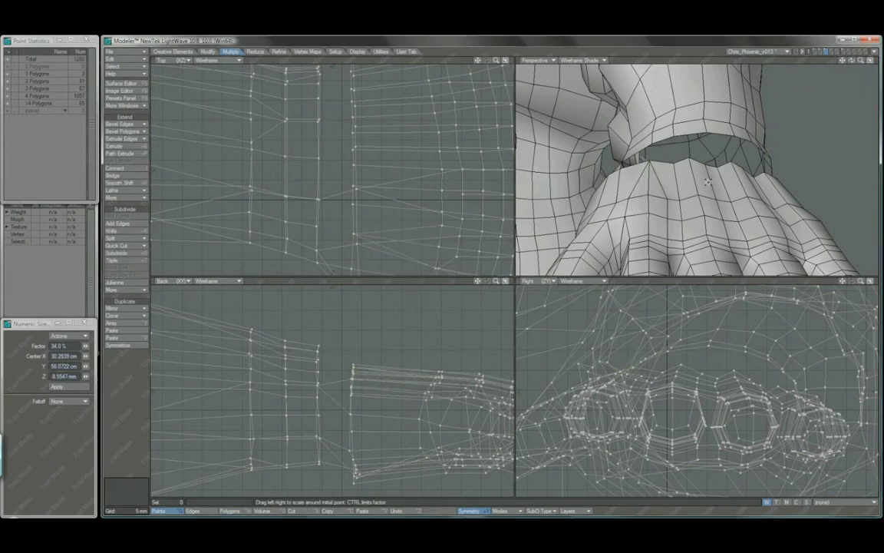
# - Merge the polygons fanning out from the thumb-side wrist point and clear the selection
pyautogui.hotkey('ctrl', 'h')
pyautogui.moveTo(642, 188)
pyautogui.mouseDown()
pyautogui.moveTo(703, 155)
pyautogui.moveTo(655, 186)
pyautogui.mouseUp()
pyautogui.hotkey('shift', 'z')
pyautogui.press('/')
# - Scale the three wrist-edge points above the middle finger to 1% and weld them into one point
pyautogui.hotkey('ctrl', 'g')
pyautogui.hotkey('shift', 'h')
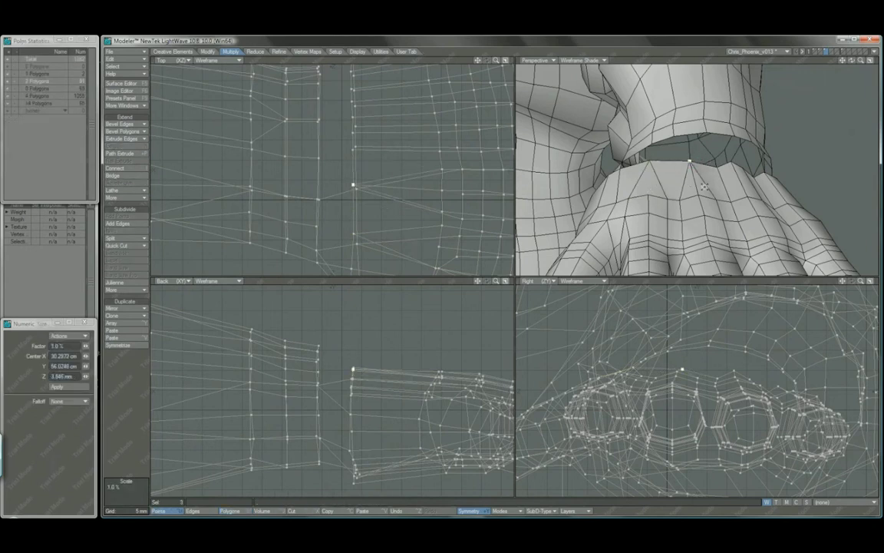
pyautogui.hotkey('ctrl', 'w')
pyautogui.click(445, 261)
pyautogui.press('/')
# - Merge the polygons fanning out from the wrist point above the middle finger and clear the selection
pyautogui.keyDown('alt'); pyautogui.moveTo(708, 175); pyautogui.dragTo(680, 198); pyautogui.keyUp('alt')
pyautogui.hotkey('ctrl', 'h')
pyautogui.hotkey('shift', 'z')
pyautogui.press('/')
# - Scale the three wrist-edge points above the ring finger to 26% and weld them into one point
pyautogui.click(161, 510)
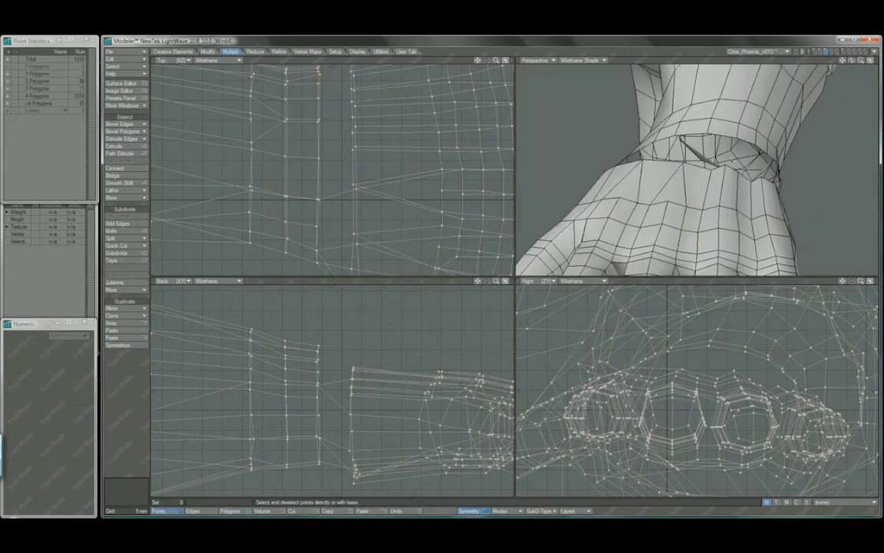
pyautogui.click(714, 169)
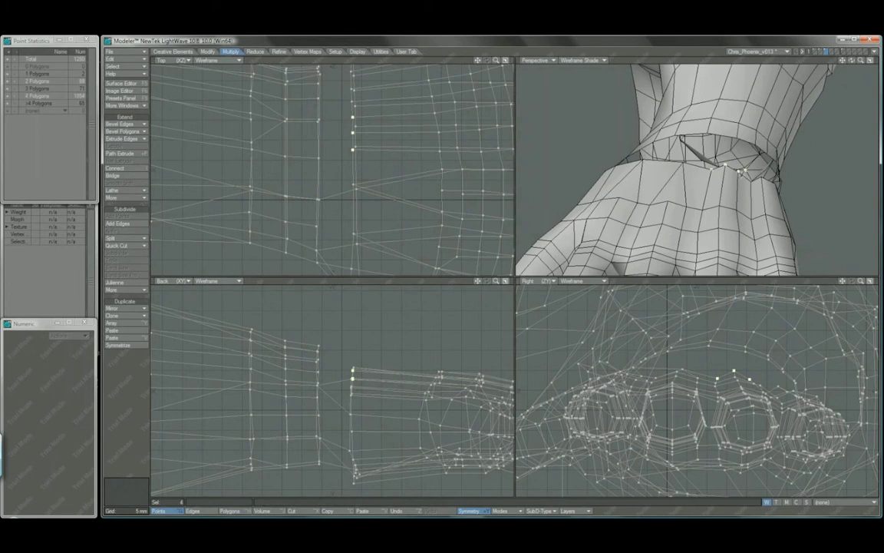
pyautogui.hotkey('shift', 'h')
pyautogui.moveTo(704, 207); pyautogui.dragTo(732, 202)
pyautogui.hotkey('ctrl', 'w')
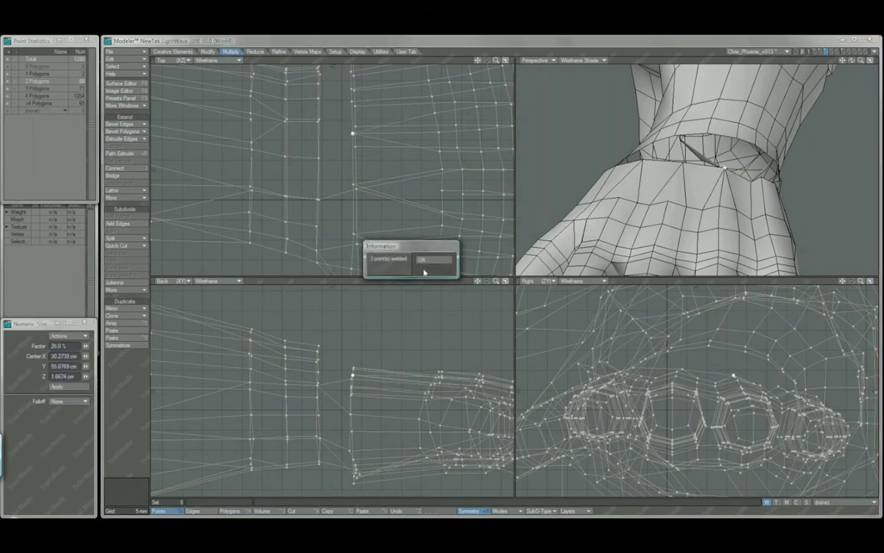
pyautogui.click(431, 263)
# - Merge the polygons fanning out from the wrist point above the ring finger and clear the selection
pyautogui.hotkey('ctrl', 'h')
pyautogui.moveTo(715, 195); pyautogui.dragTo(763, 184)
pyautogui.hotkey('shift', 'z')
pyautogui.press('/')
# - Scale down the three points at the little-finger corner of the hand's wrist edge and weld them into one point
pyautogui.hotkey('ctrl', 'g')
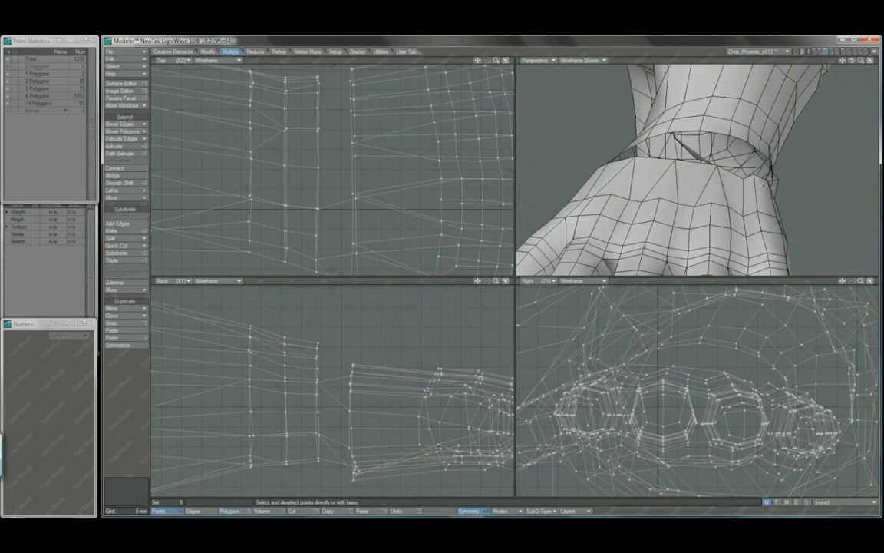
pyautogui.click(745, 180)
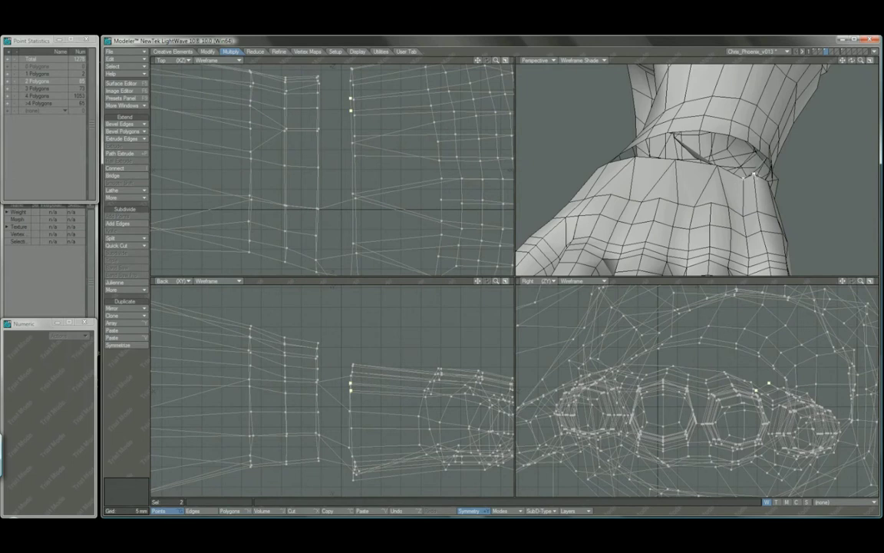
pyautogui.keyDown('alt'); pyautogui.moveTo(693, 163); pyautogui.dragTo(667, 165); pyautogui.keyUp('alt')
pyautogui.hotkey('shift', 'h')
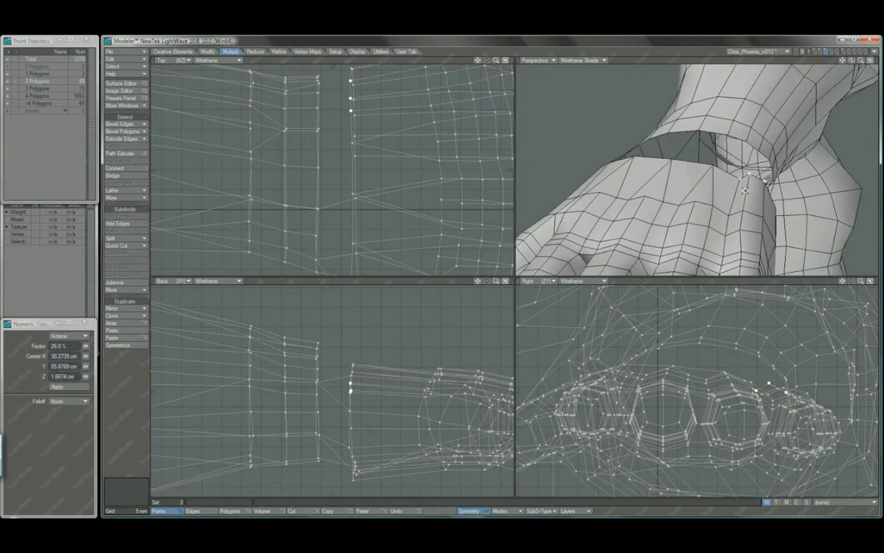
pyautogui.moveTo(768, 195); pyautogui.dragTo(742, 194)
pyautogui.hotkey('ctrl', 'w')
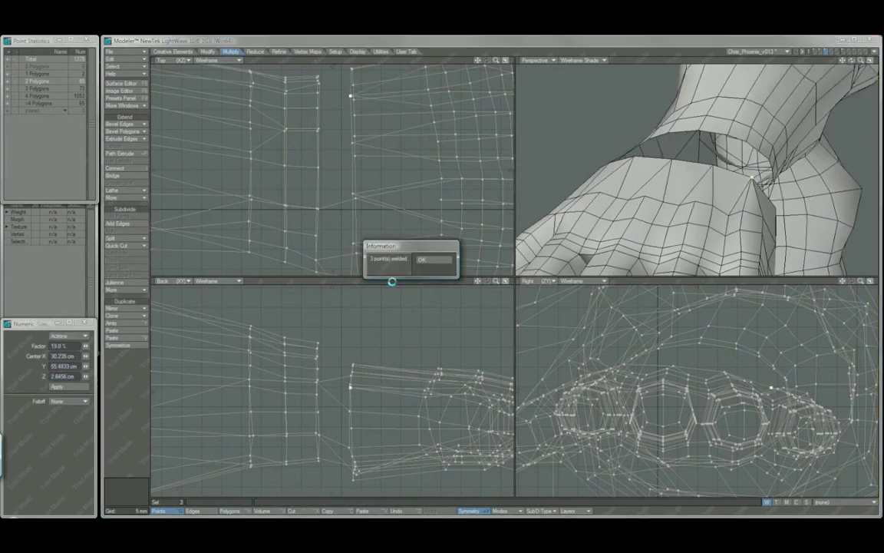
pyautogui.click(441, 260)
# - Merge the polygons fanning out from the little-finger wrist point and turn subpatch smoothing back on
pyautogui.hotkey('ctrl', 'h')
pyautogui.moveTo(745, 197); pyautogui.dragTo(688, 175)
pyautogui.hotkey('shift', 'z')
pyautogui.press('/')
pyautogui.press('Tab')
pyautogui.scroll(-2, 731, 209)
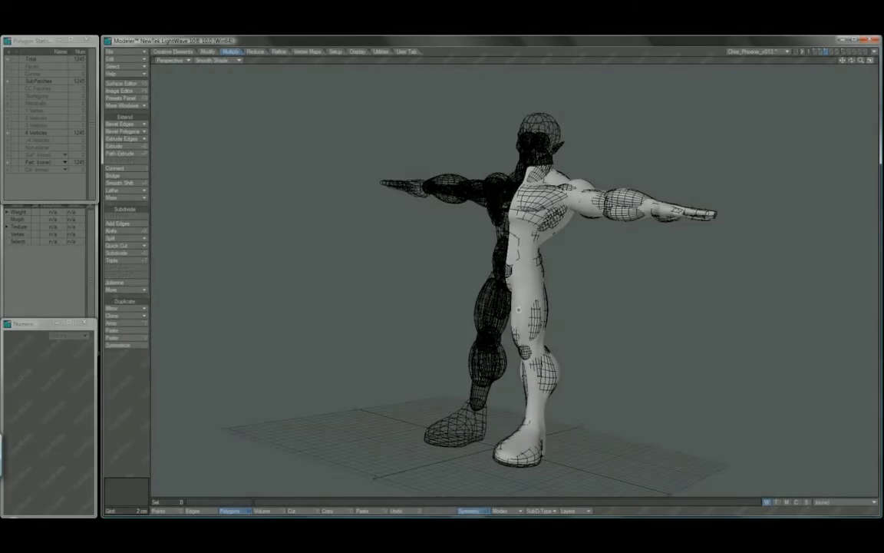
# - Hide the background layer and inspect the polygons where the forearm muscle meets the elbow, with subpatch smoothing off and on
pyautogui.press('-')
pyautogui.keyDown('alt'); pyautogui.moveTo(602, 292); pyautogui.dragTo(589, 240); pyautogui.keyUp('alt')
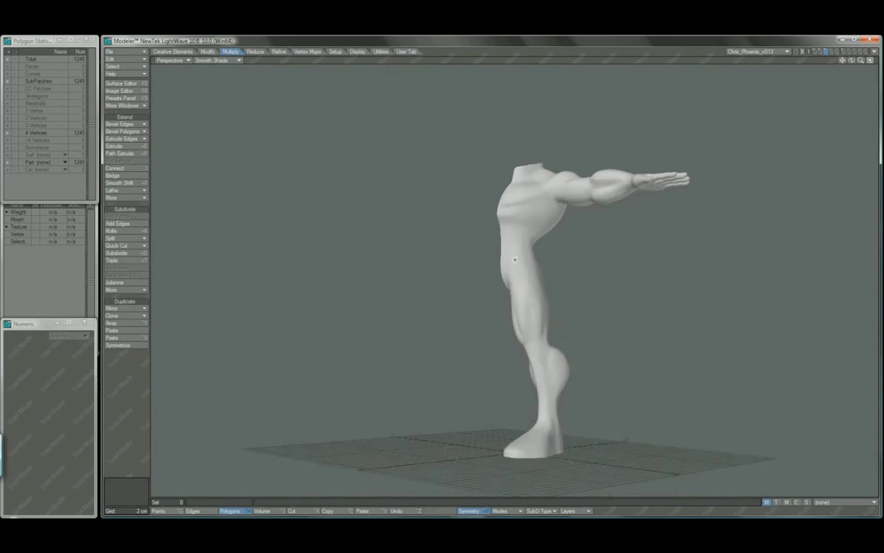
pyautogui.keyDown('alt'); pyautogui.moveTo(515, 260); pyautogui.dragTo(667, 201); pyautogui.keyUp('alt')
pyautogui.moveTo(607, 183); pyautogui.dragTo(605, 193)
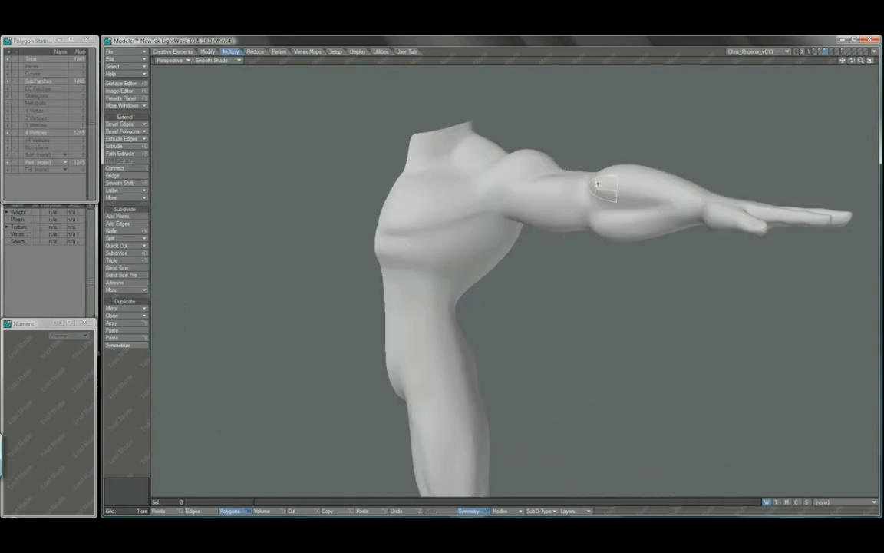
pyautogui.press('KP_0')
pyautogui.hotkey('shift', 'a')
pyautogui.press('Tab')
pyautogui.keyDown('alt'); pyautogui.moveTo(682, 219); pyautogui.dragTo(691, 200); pyautogui.keyUp('alt')
pyautogui.press('Tab')
pyautogui.click(130, 407)
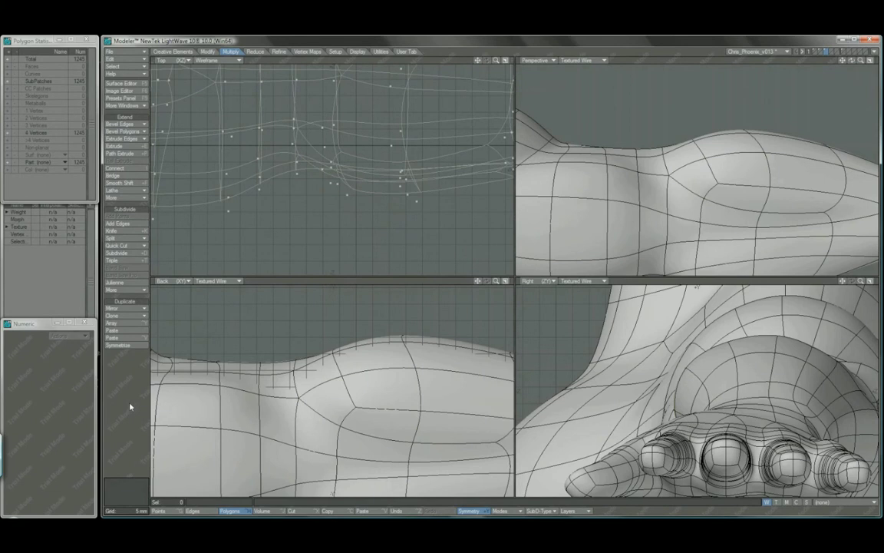
# - Examine the whole body and the arm's muscle surface in the full-size smooth-shaded perspective view
pyautogui.press('KP_0')
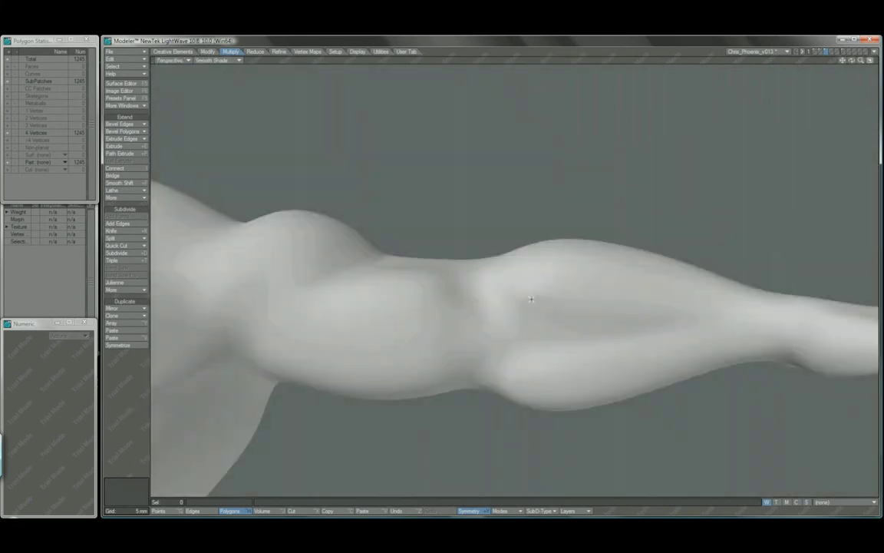
pyautogui.press('a')
pyautogui.keyDown('alt'); pyautogui.moveTo(565, 297); pyautogui.dragTo(492, 277); pyautogui.keyUp('alt')
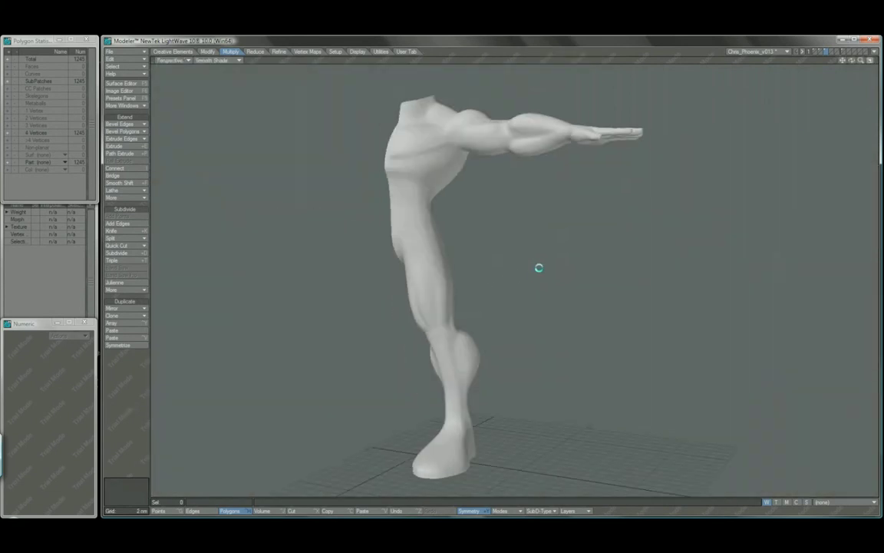
pyautogui.scroll(4, 492, 121)
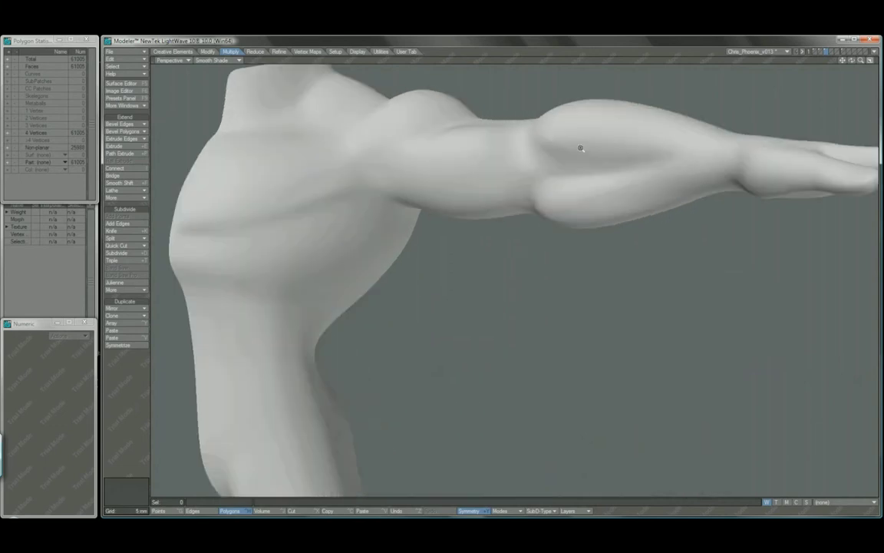
# - Reposition the shared corner point of the selected polygons where the upper forearm muscle meets the elbow, and clear the selection
pyautogui.keyDown('alt'); pyautogui.moveTo(543, 160); pyautogui.dragTo(545, 291); pyautogui.keyUp('alt')
pyautogui.scroll(5, 574, 185)
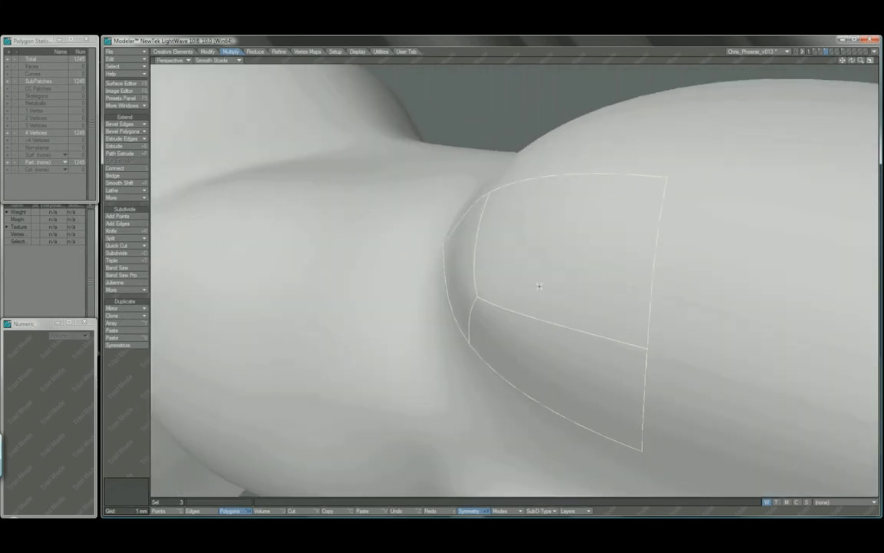
pyautogui.press('t')
pyautogui.moveTo(481, 297); pyautogui.dragTo(556, 247)
pyautogui.press('space')
pyautogui.click(132, 404)
# - Adjust the shared corner point of the four unsmoothed polygons at the forearm's elbow end and convert them back to subpatches
pyautogui.press('a')
pyautogui.keyDown('ctrl'); pyautogui.keyDown('alt'); pyautogui.moveTo(556, 247); pyautogui.dragTo(501, 280); pyautogui.keyUp('alt'); pyautogui.keyUp('ctrl')
pyautogui.hotkey('shift', 'a')
pyautogui.press('t')
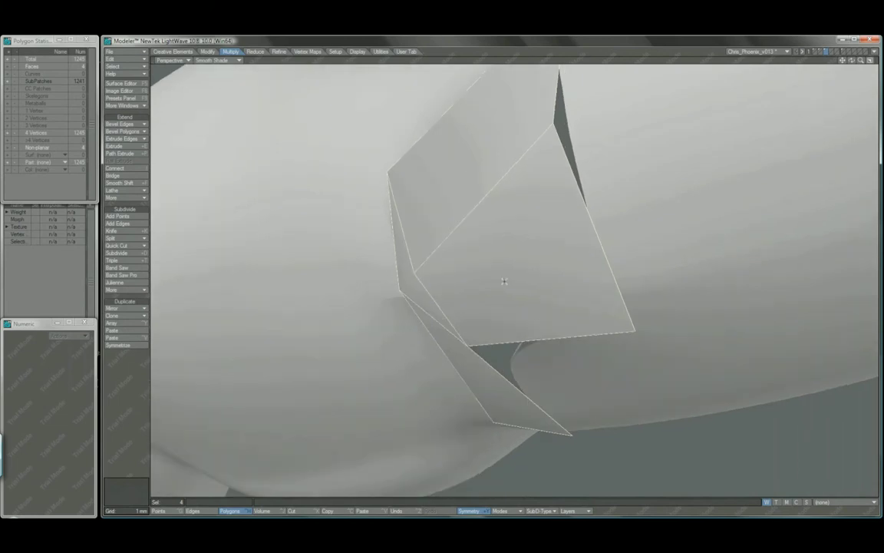
pyautogui.moveTo(414, 273); pyautogui.dragTo(423, 252)
pyautogui.press('Tab')
pyautogui.press('space')
pyautogui.click(142, 416)
pyautogui.press('a')
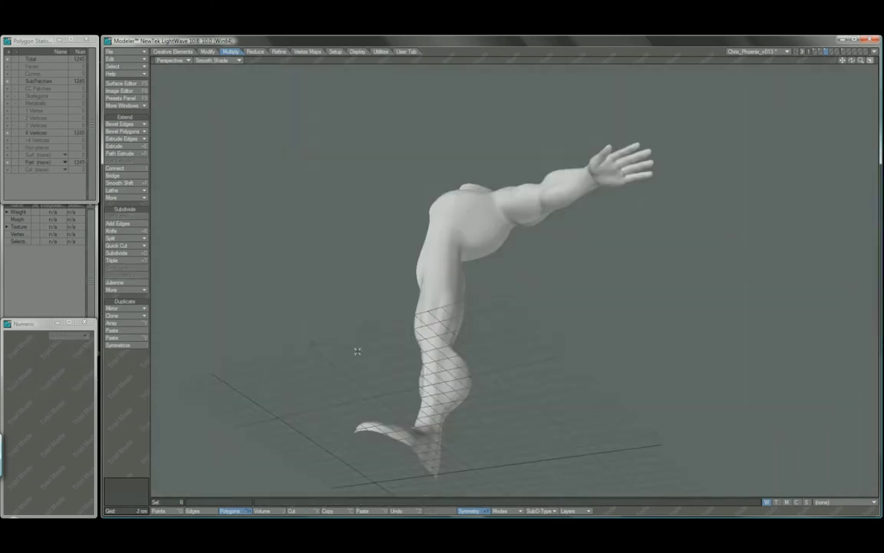
# - Examine the body and the forearm's smooth-shaded surface, framing the view on two selected forearm polygons
pyautogui.keyDown('alt'); pyautogui.moveTo(357, 352); pyautogui.dragTo(500, 375); pyautogui.keyUp('alt')
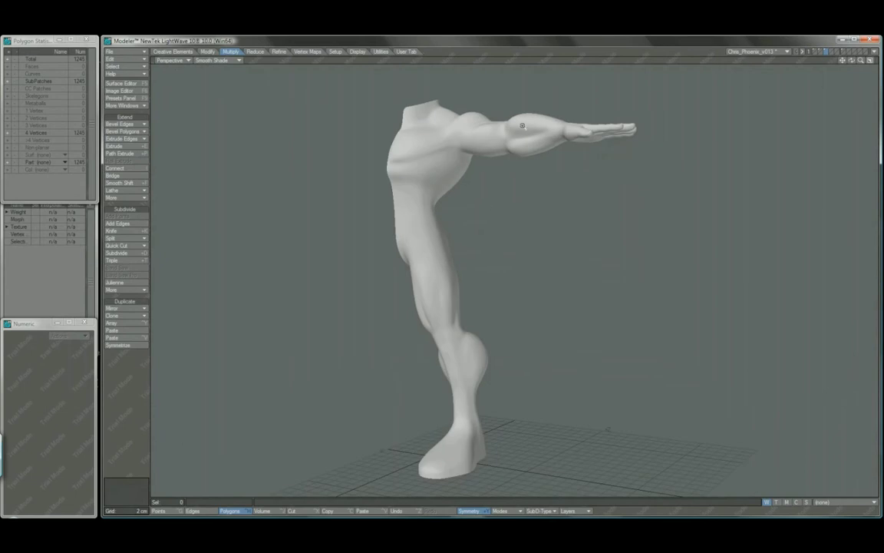
pyautogui.keyDown('ctrl'); pyautogui.keyDown('alt'); pyautogui.moveTo(523, 125); pyautogui.dragTo(456, 255); pyautogui.keyUp('alt'); pyautogui.keyUp('ctrl')
pyautogui.scroll(-5, 531, 224)
pyautogui.click(514, 150)
pyautogui.hotkey('shift', 'a')
pyautogui.keyDown('alt'); pyautogui.moveTo(539, 266); pyautogui.dragTo(513, 281); pyautogui.keyUp('alt')
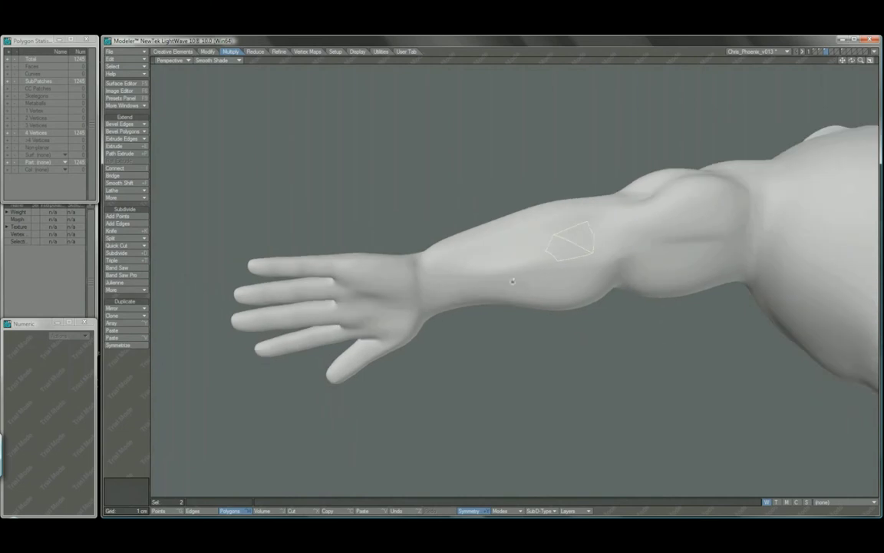
# - Select and frame the wrist polygons, show them in the four-view layout, and clear the selection
pyautogui.click(143, 399)
pyautogui.moveTo(397, 262)
pyautogui.mouseDown()
pyautogui.moveTo(519, 220)
pyautogui.moveTo(522, 227)
pyautogui.mouseUp()
pyautogui.hotkey('shift', 'a')
pyautogui.keyDown('ctrl'); pyautogui.keyDown('alt'); pyautogui.moveTo(602, 262); pyautogui.dragTo(480, 270); pyautogui.keyUp('alt'); pyautogui.keyUp('ctrl')
pyautogui.press('KP_0')
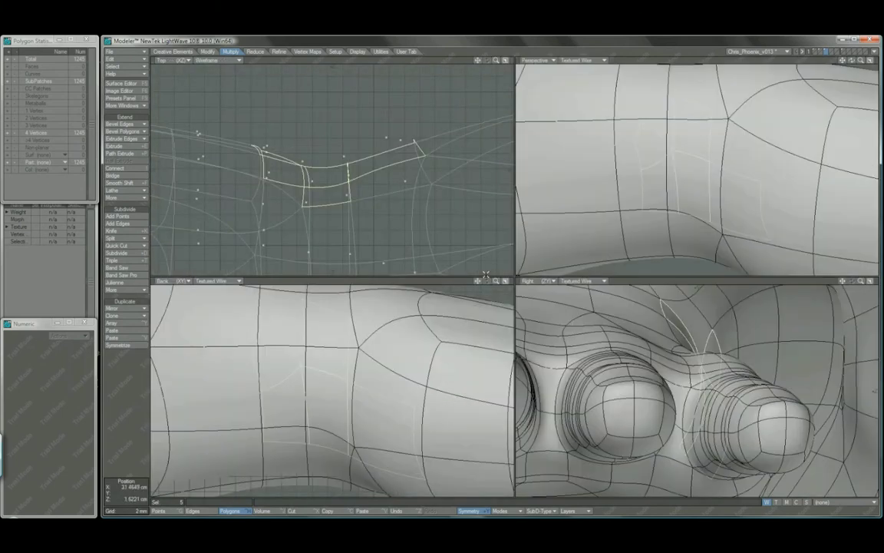
pyautogui.press('a')
pyautogui.press('/')
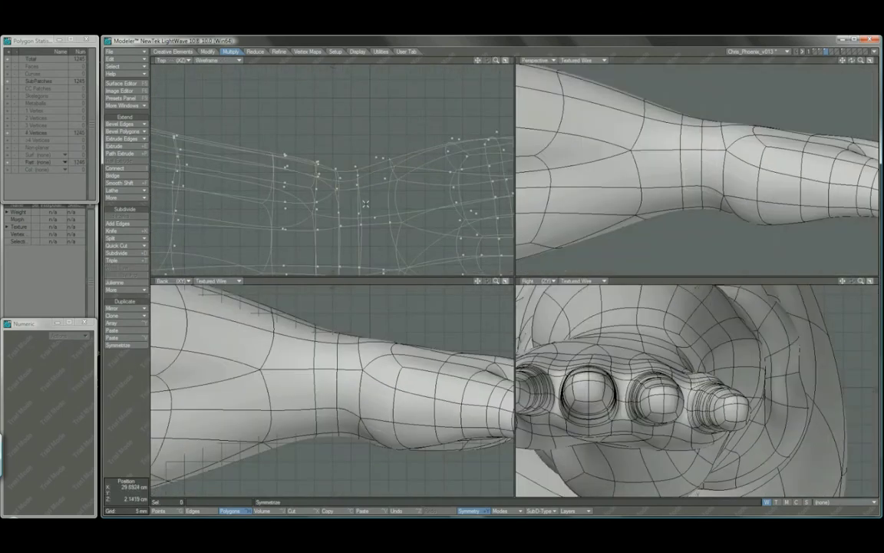
# - Select three polygons at the wrist's edge, shift them with the Move tool, and clear the selection
pyautogui.moveTo(354, 182)
pyautogui.mouseDown()
pyautogui.moveTo(350, 204)
pyautogui.moveTo(352, 194)
pyautogui.mouseUp()
pyautogui.press('t')
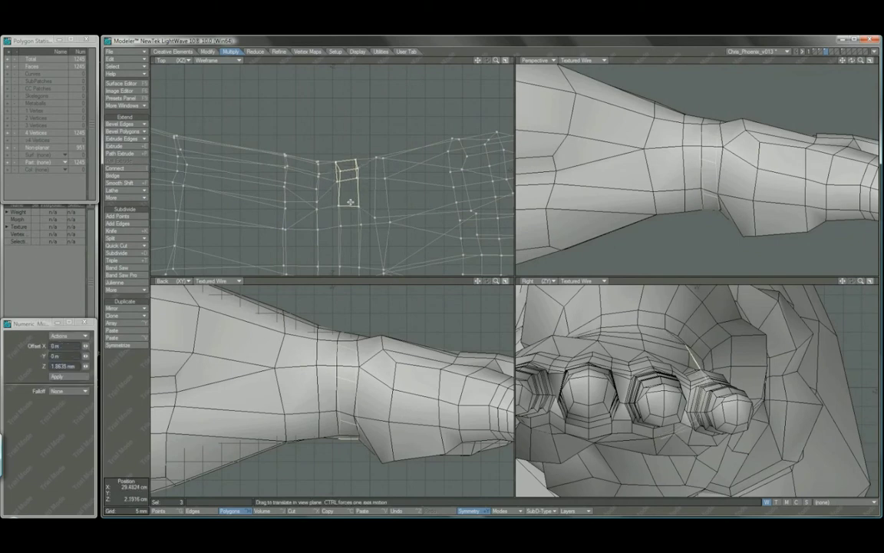
pyautogui.press('space')
pyautogui.press('/')
# - Reposition the points of the unsmoothed mesh where the hand joins the forearm and convert it back to subpatches
pyautogui.keyDown('alt'); pyautogui.moveTo(756, 132); pyautogui.dragTo(636, 227); pyautogui.keyUp('alt')
pyautogui.press('t')
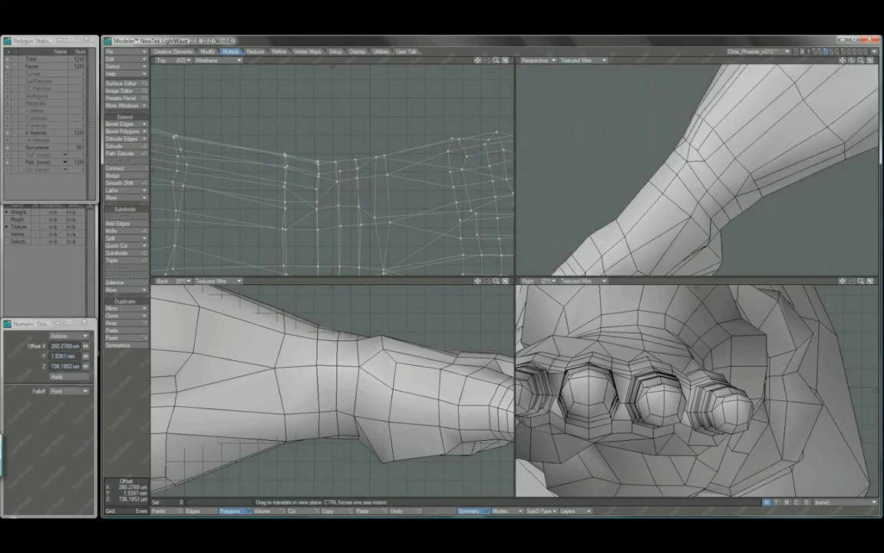
pyautogui.moveTo(682, 167)
pyautogui.keyDown('alt'); pyautogui.mouseDown()
pyautogui.moveTo(722, 200)
pyautogui.moveTo(703, 183)
pyautogui.moveTo(730, 185)
pyautogui.moveTo(693, 177)
pyautogui.mouseUp(); pyautogui.keyUp('alt')
pyautogui.press('Tab')
pyautogui.press('Tab')
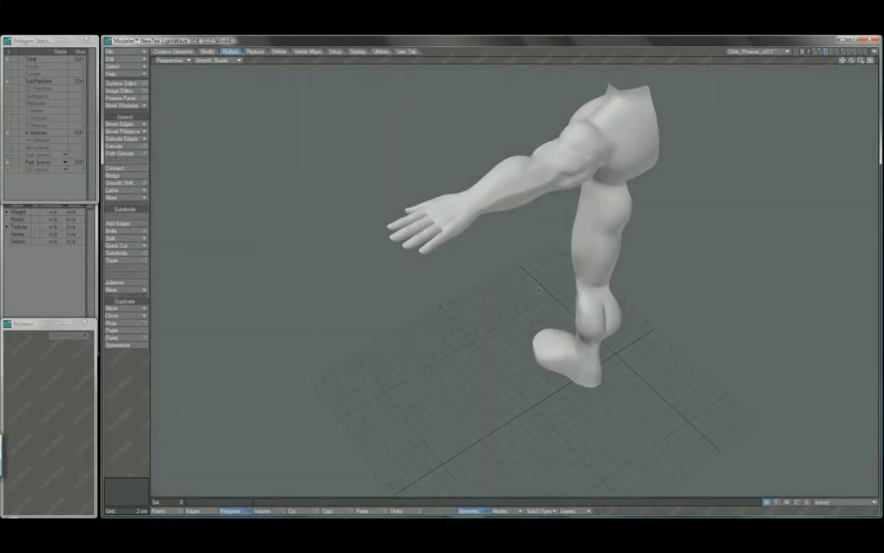
# - Compare the new arm and hand with the coloured full-character layer and return to the grey body layer
pyautogui.keyDown('alt'); pyautogui.moveTo(552, 329); pyautogui.dragTo(521, 326); pyautogui.keyUp('alt')
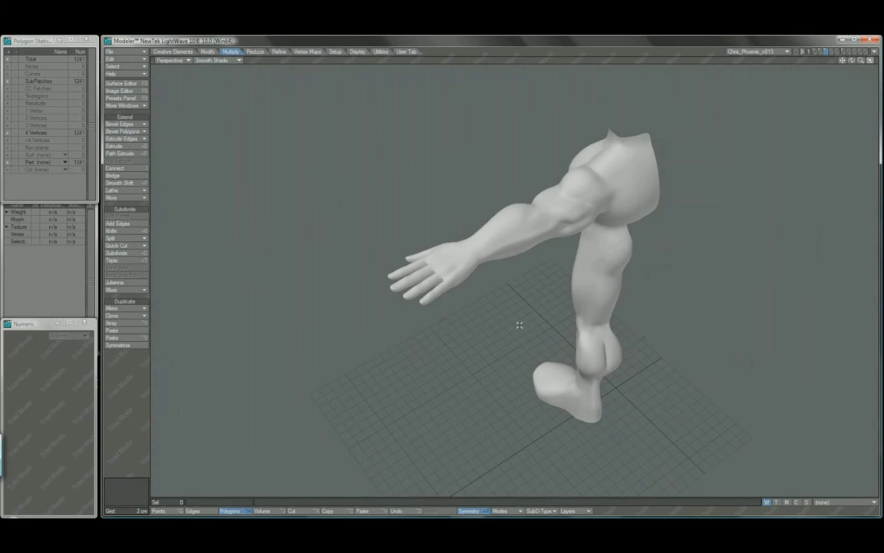
pyautogui.press('2')
pyautogui.keyDown('alt'); pyautogui.moveTo(470, 253); pyautogui.dragTo(492, 292); pyautogui.keyUp('alt')
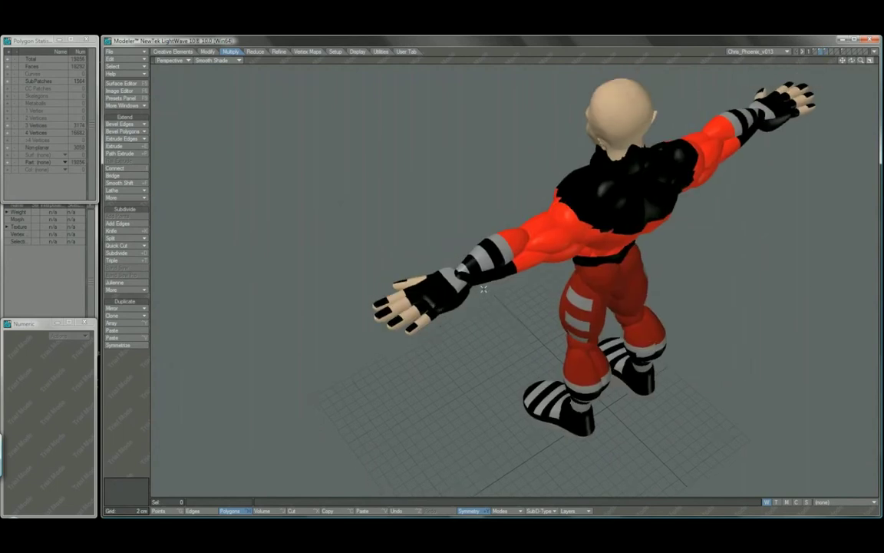
pyautogui.press('1')
pyautogui.keyDown('alt'); pyautogui.moveTo(450, 294); pyautogui.dragTo(493, 327); pyautogui.keyUp('alt')
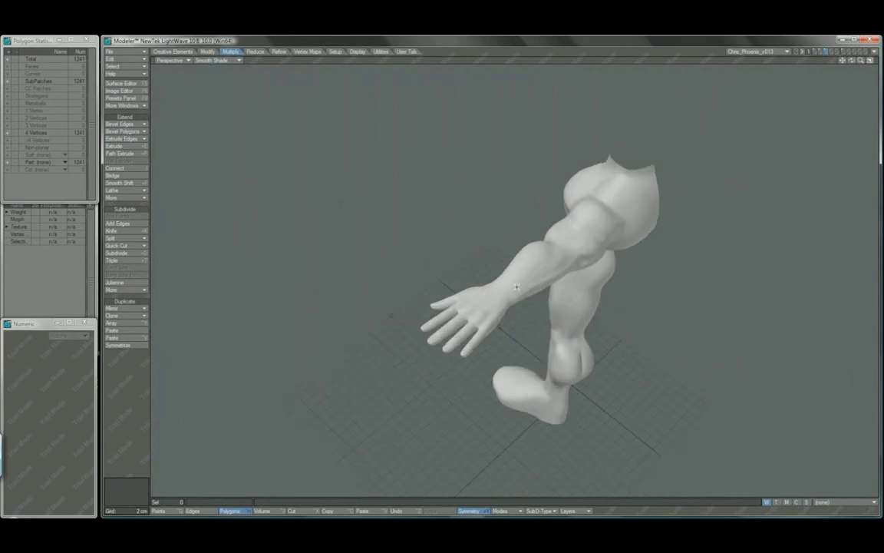
# - Examine the shoulder and upper arm muscles up close around a patch of selected polygons, and clear the selection
pyautogui.keyDown('alt'); pyautogui.moveTo(532, 288); pyautogui.dragTo(479, 261); pyautogui.keyUp('alt')
pyautogui.keyDown('alt'); pyautogui.moveTo(498, 308); pyautogui.dragTo(543, 262); pyautogui.keyUp('alt')
pyautogui.scroll(3, 481, 241)
pyautogui.moveTo(582, 165); pyautogui.dragTo(565, 182)
pyautogui.keyDown('alt'); pyautogui.moveTo(565, 277); pyautogui.dragTo(568, 310); pyautogui.keyUp('alt')
pyautogui.scroll(-5, 568, 310)
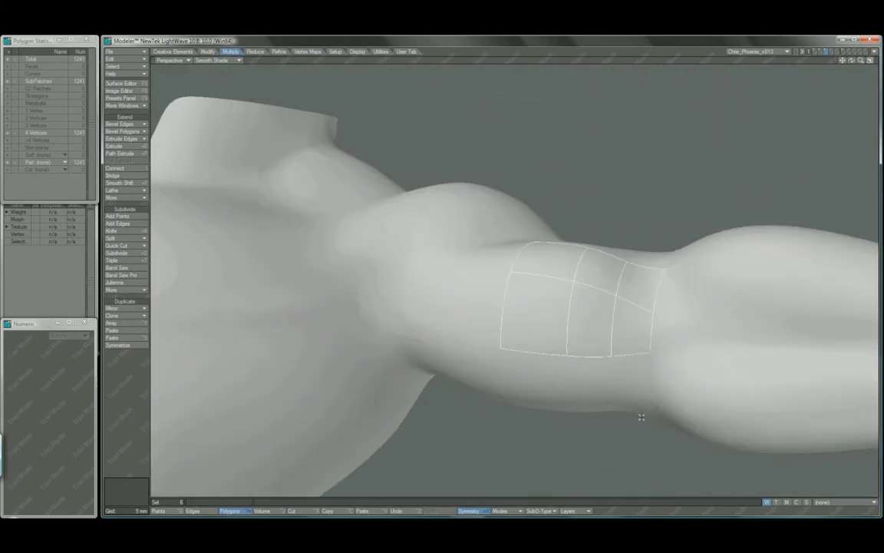
pyautogui.moveTo(599, 361)
pyautogui.keyDown('shift'); pyautogui.mouseDown()
pyautogui.moveTo(601, 376)
pyautogui.moveTo(542, 368)
pyautogui.mouseUp(); pyautogui.keyUp('shift')
pyautogui.keyDown('alt'); pyautogui.moveTo(643, 350); pyautogui.dragTo(565, 361); pyautogui.keyUp('alt')
pyautogui.click(129, 414)
pyautogui.scroll(-6, 476, 323)
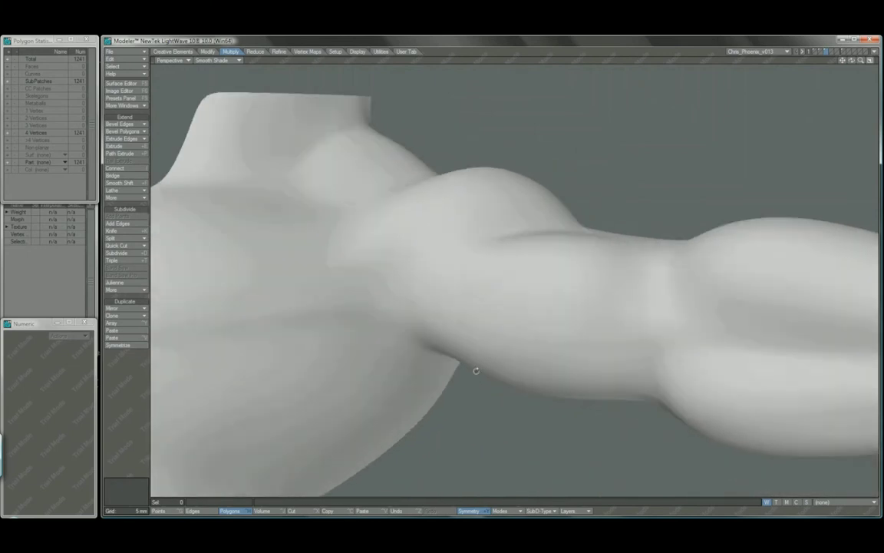
# - Review the whole half-body with the attached arm and hand from several angles
pyautogui.keyDown('alt'); pyautogui.moveTo(546, 319); pyautogui.dragTo(494, 346); pyautogui.keyUp('alt')
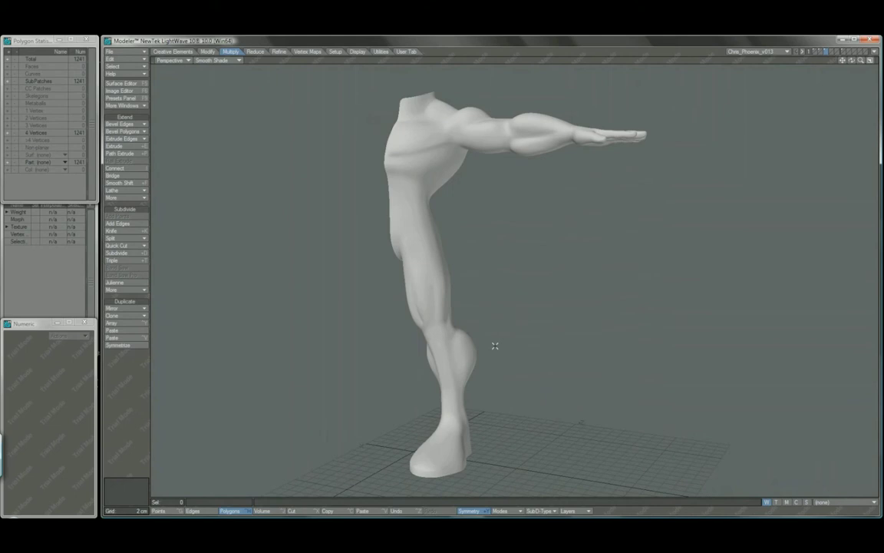
pyautogui.keyDown('alt'); pyautogui.moveTo(468, 304); pyautogui.dragTo(476, 332); pyautogui.keyUp('alt')
pyautogui.keyDown('alt'); pyautogui.moveTo(529, 310); pyautogui.dragTo(497, 306); pyautogui.keyUp('alt')
pyautogui.keyDown('alt'); pyautogui.moveTo(578, 308); pyautogui.dragTo(549, 301); pyautogui.keyUp('alt')
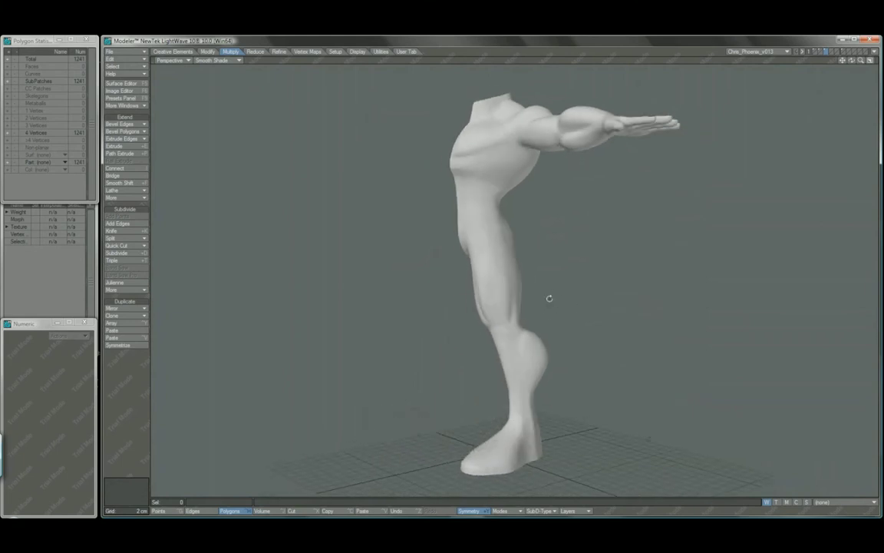